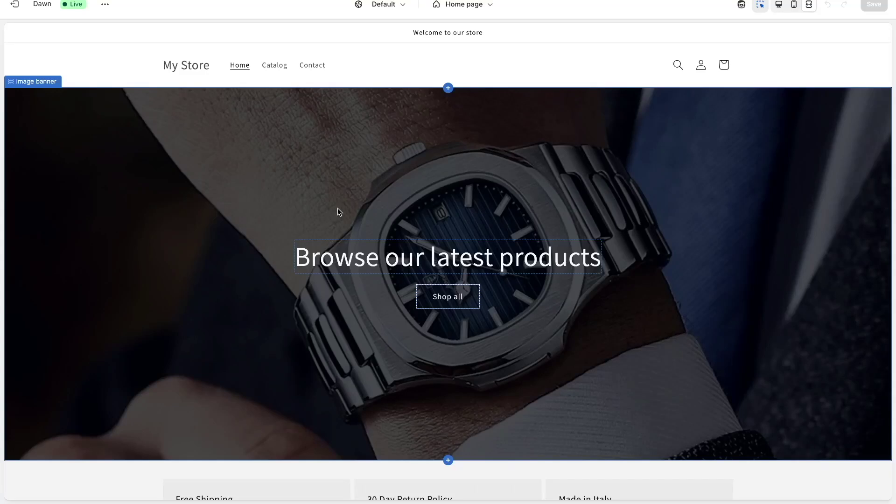
# Look through the watch store's home page preview, from the image banner down to the contact form
pyautogui.scroll(-20, 338, 209)
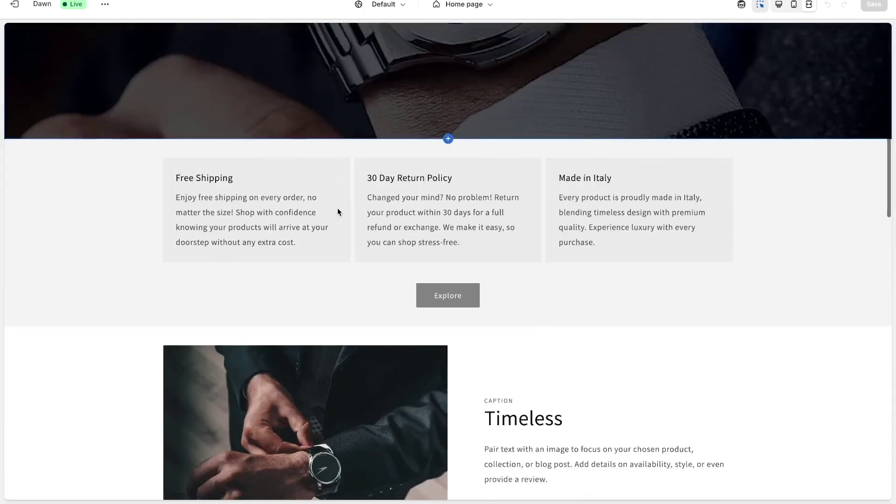
pyautogui.scroll(-10, 338, 209)
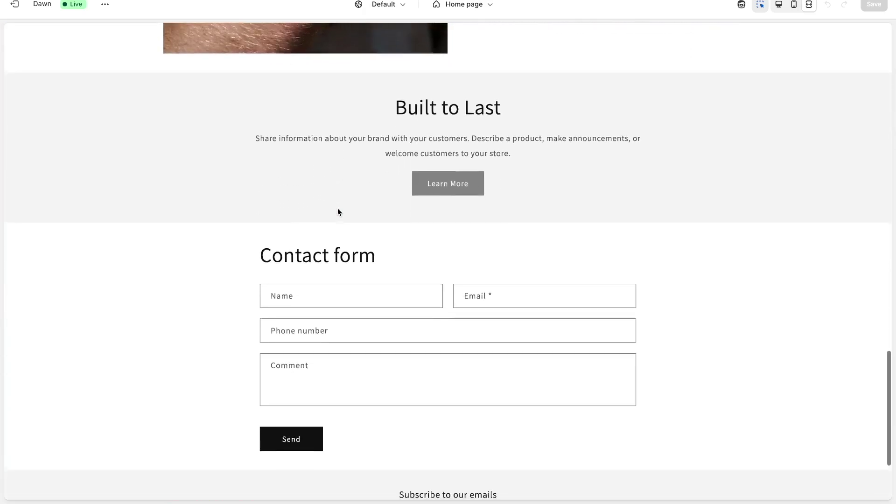
pyautogui.scroll(20, 338, 209)
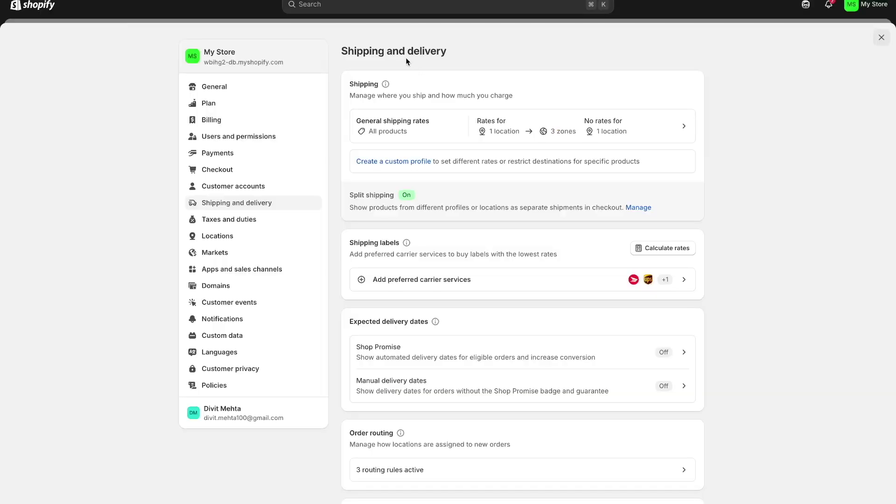
# Look over the store's policies, payments and domains settings
pyautogui.click(236, 389)
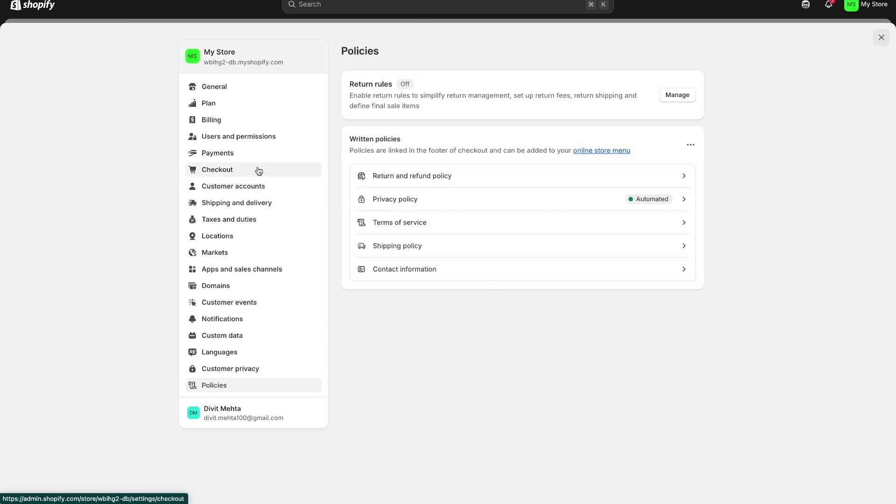
pyautogui.click(254, 154)
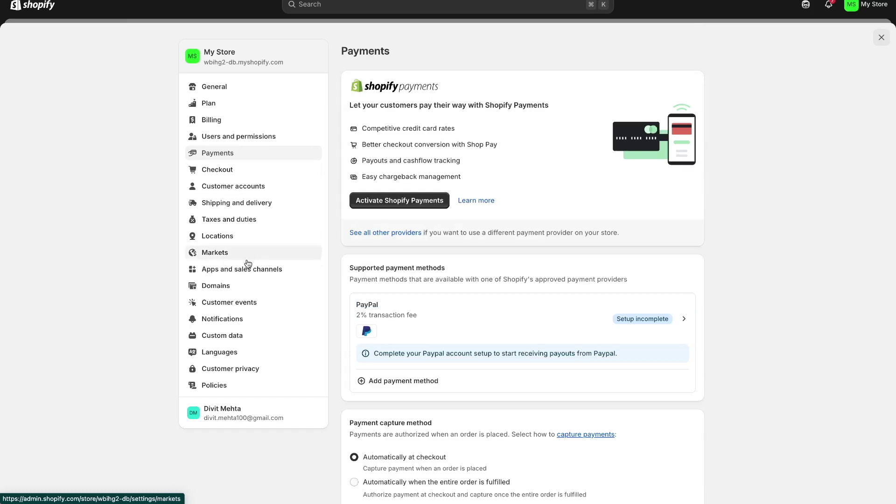
pyautogui.click(230, 286)
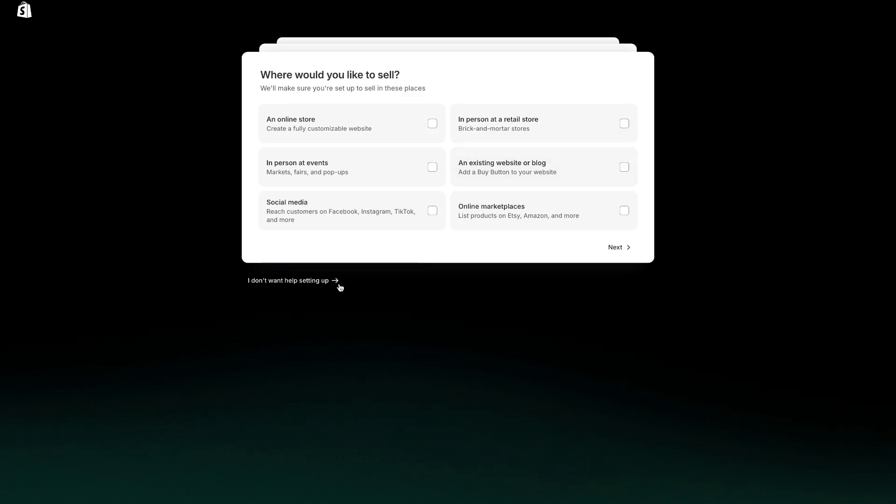
# Decline the guided store setup and choose the Basic plan trial
pyautogui.click(296, 282)
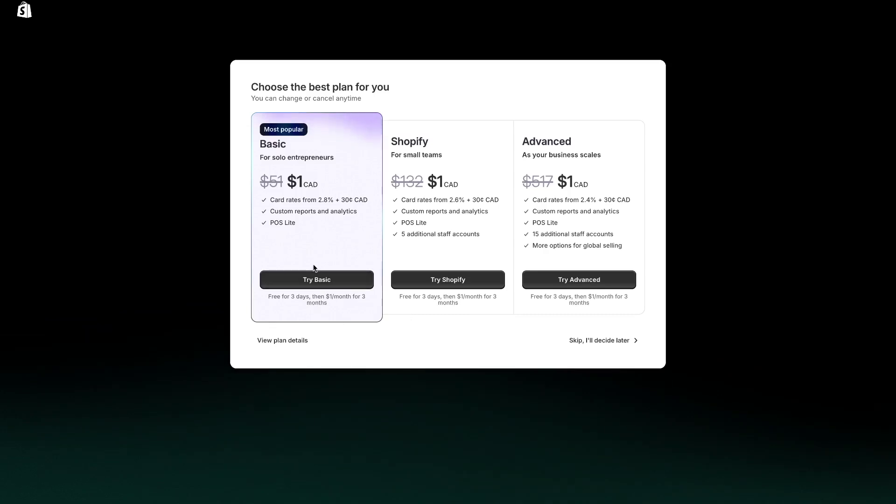
pyautogui.click(315, 283)
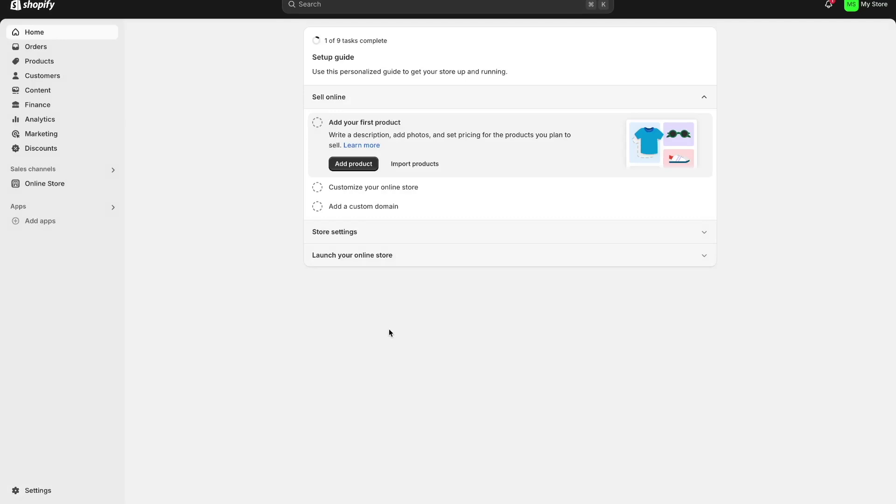
# Go from the online store's themes page to the Theme Store and show only free themes
pyautogui.click(55, 187)
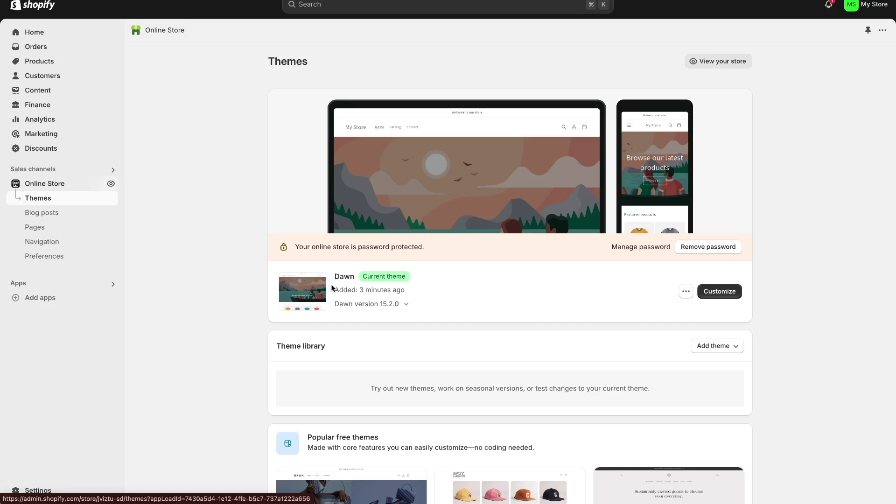
pyautogui.scroll(-7, 233, 323)
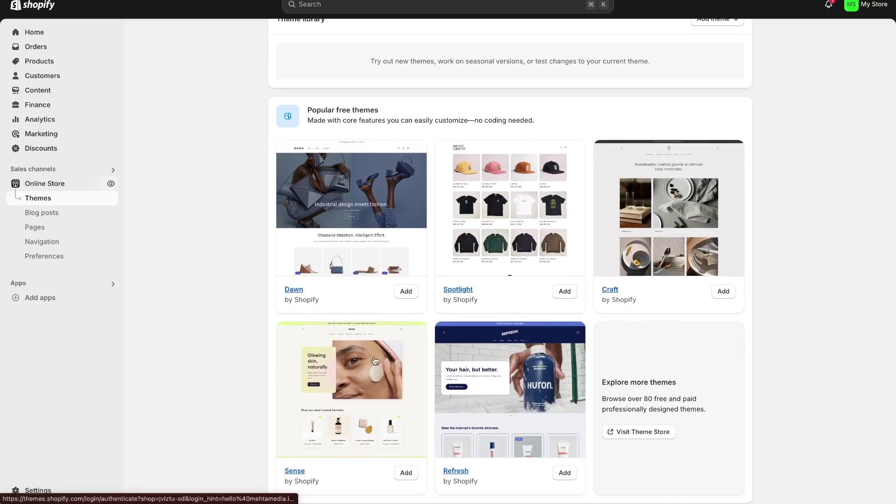
pyautogui.scroll(-1, 376, 361)
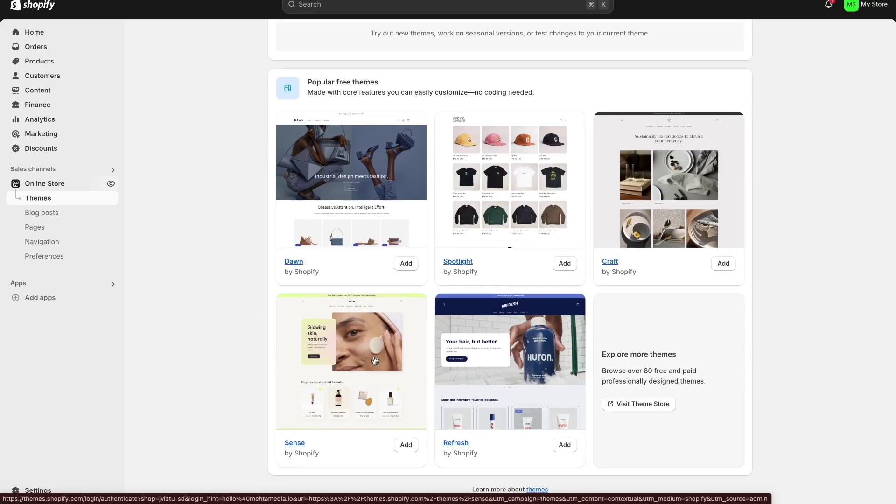
pyautogui.click(643, 404)
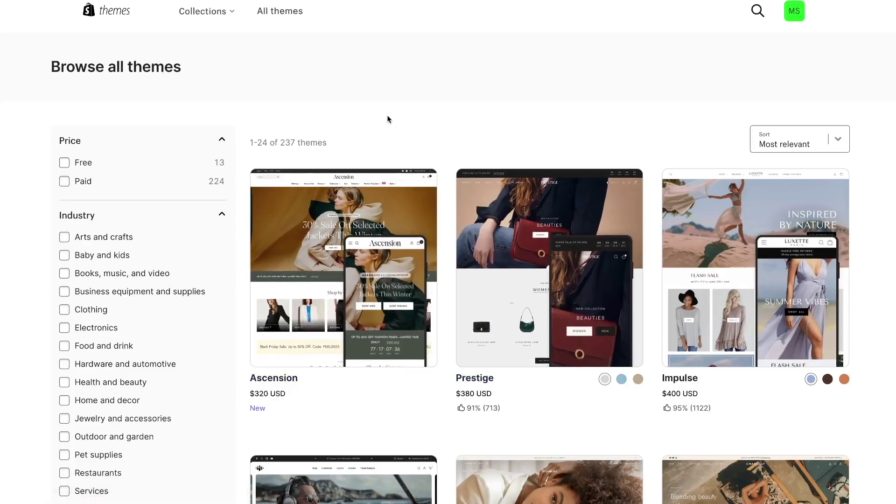
pyautogui.click(65, 163)
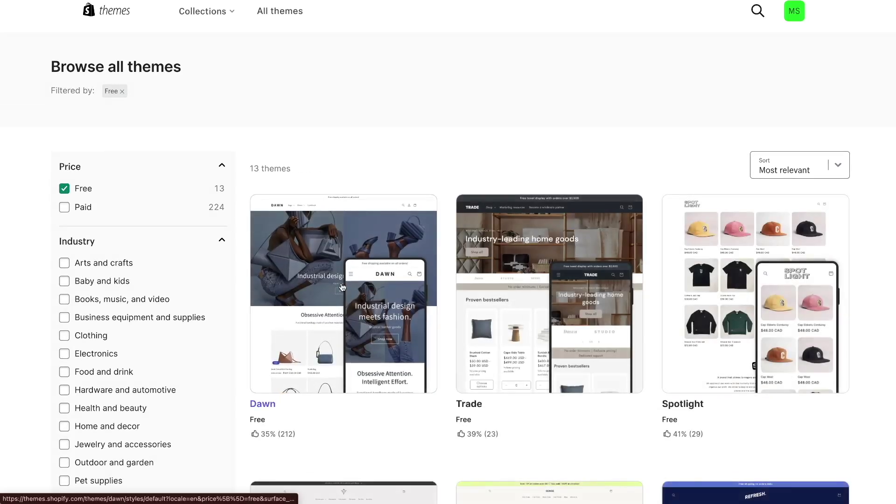
# Open the Dawn theme's page and read through its feature list
pyautogui.click(342, 287)
pyautogui.scroll(-15, 349, 370)
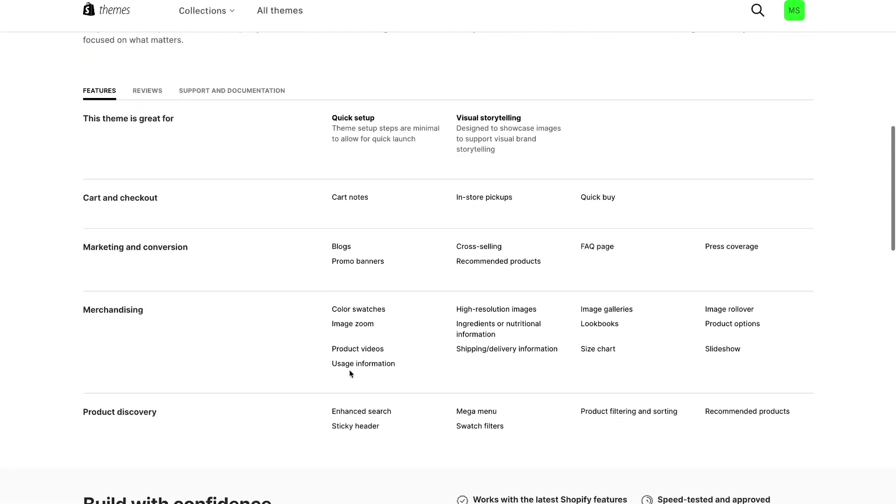
pyautogui.scroll(-2, 350, 370)
pyautogui.scroll(-4, 349, 370)
pyautogui.scroll(20, 349, 371)
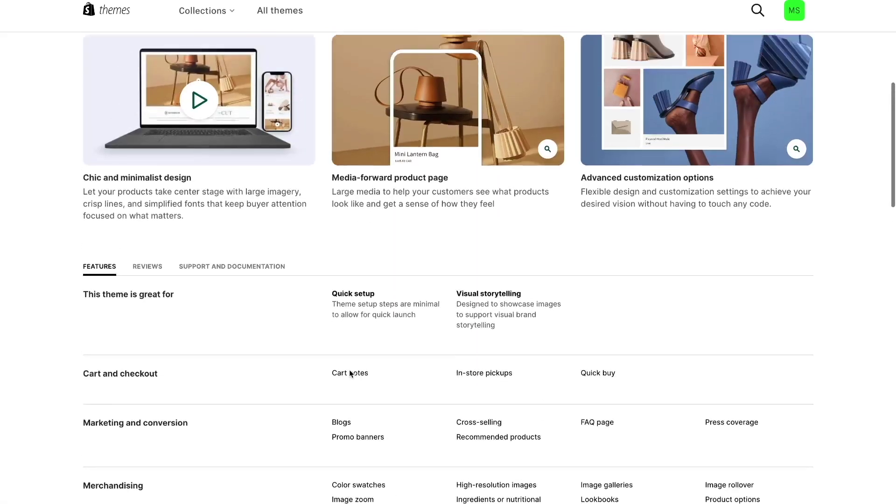
pyautogui.scroll(-1, 251, 205)
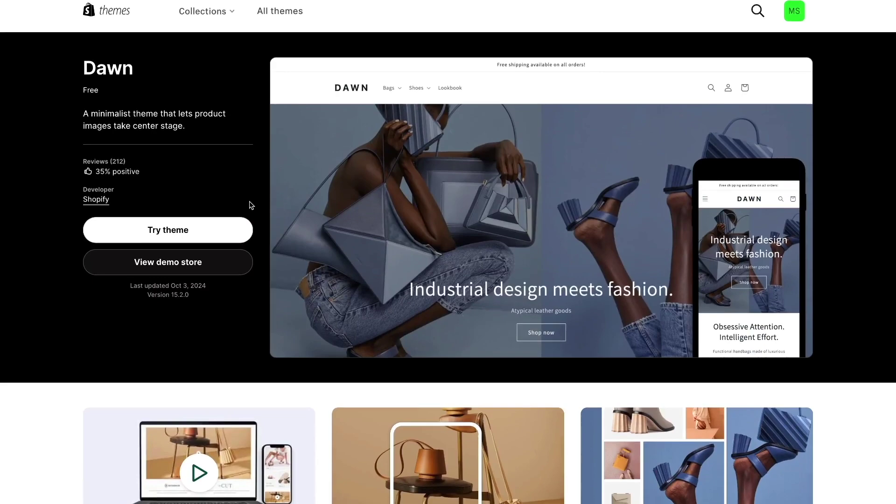
# Open the Dawn demo store and examine its home page in desktop view
pyautogui.click(229, 261)
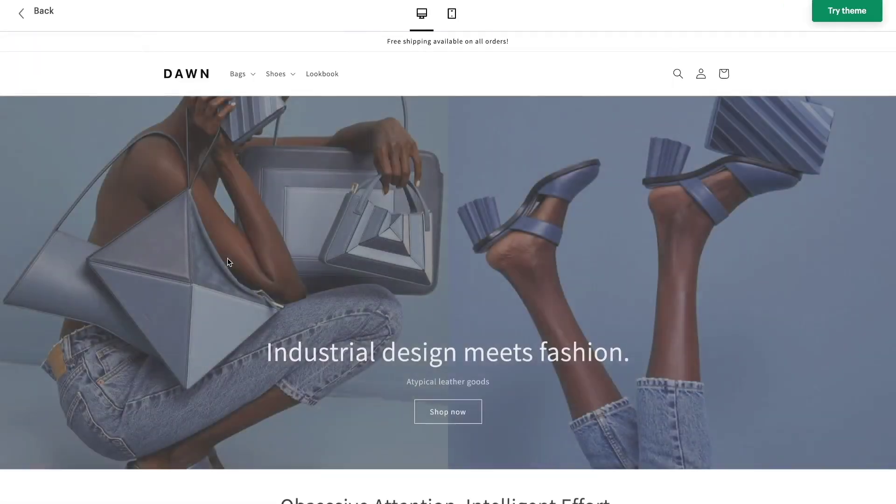
pyautogui.scroll(-10, 426, 260)
pyautogui.scroll(-15, 425, 257)
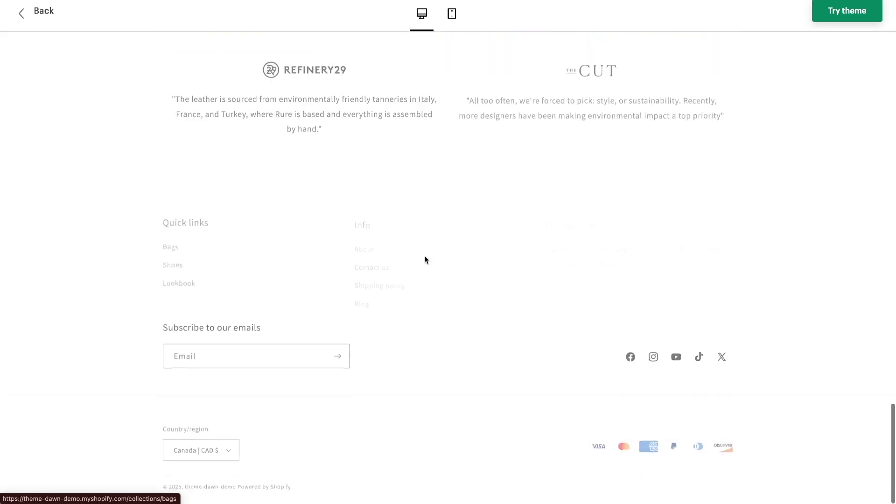
pyautogui.scroll(20, 425, 257)
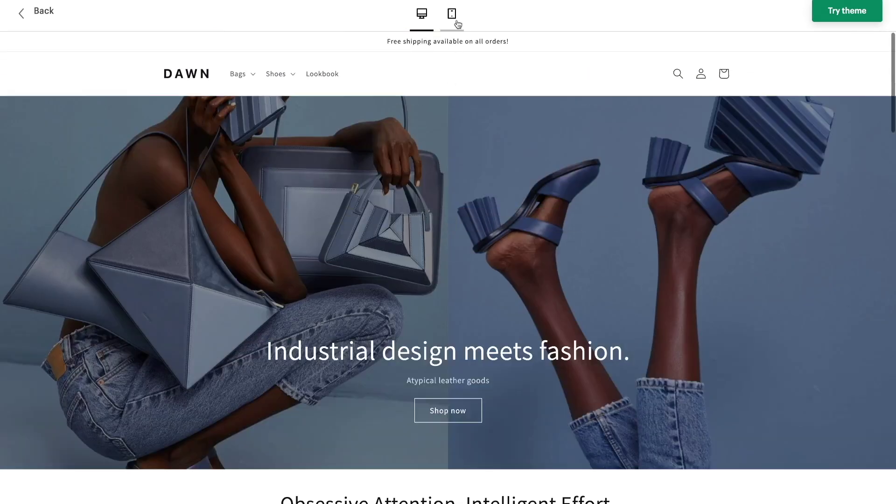
# Examine the Dawn demo store in mobile view and close the Theme Store
pyautogui.click(452, 14)
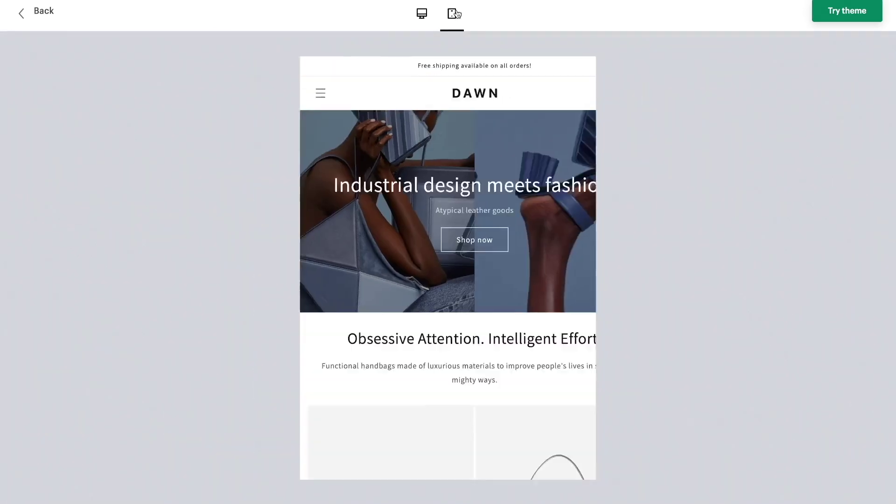
pyautogui.scroll(-10, 448, 255)
pyautogui.scroll(-10, 448, 255)
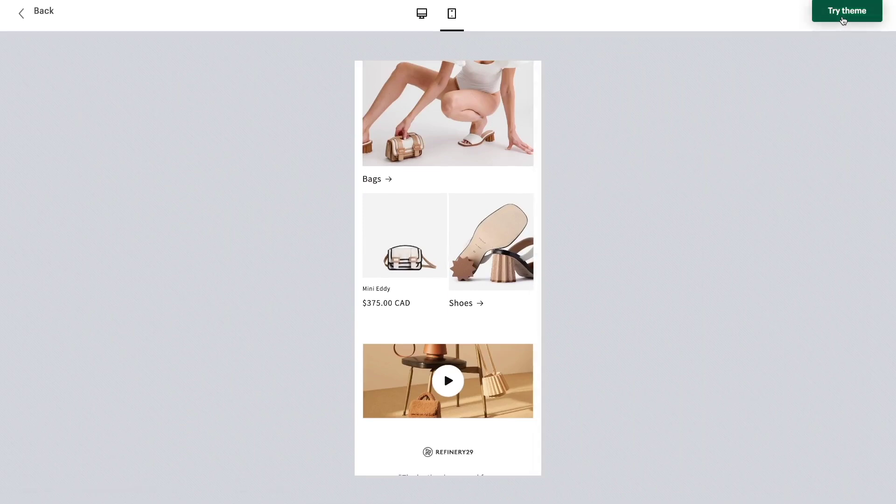
pyautogui.scroll(5, 452, 202)
pyautogui.scroll(15, 453, 202)
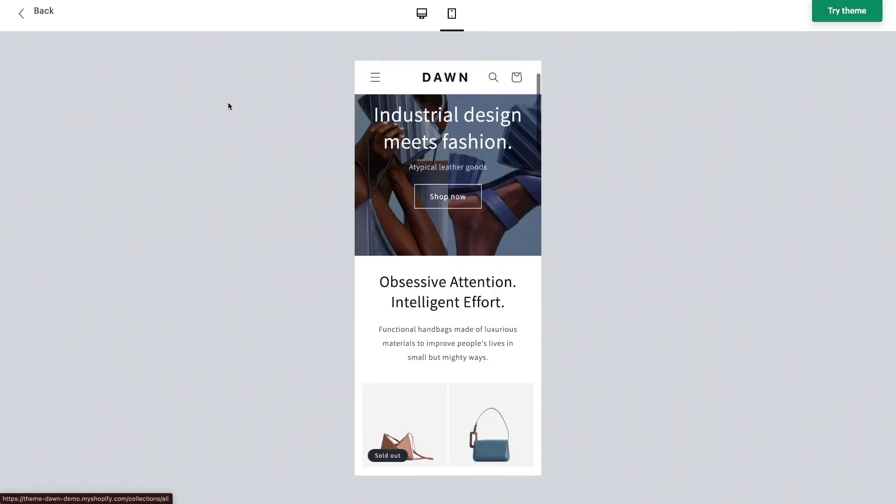
pyautogui.click(27, 15)
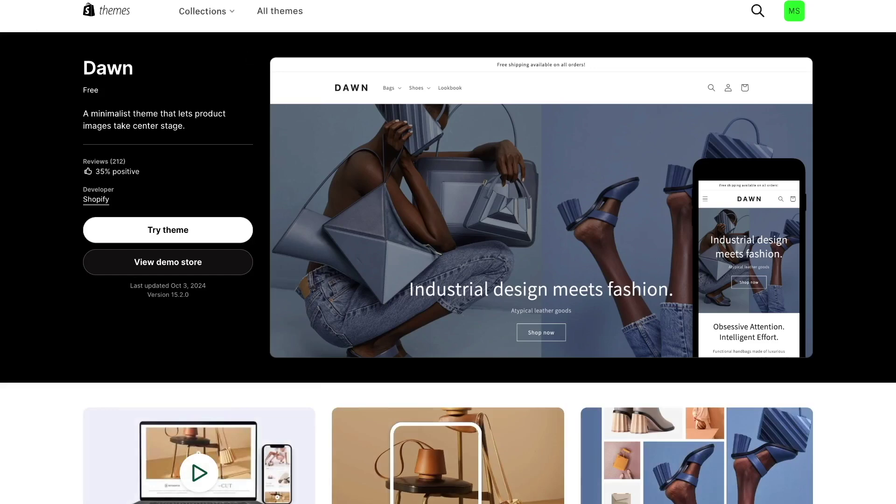
pyautogui.hotkey('ctrl', 'w')
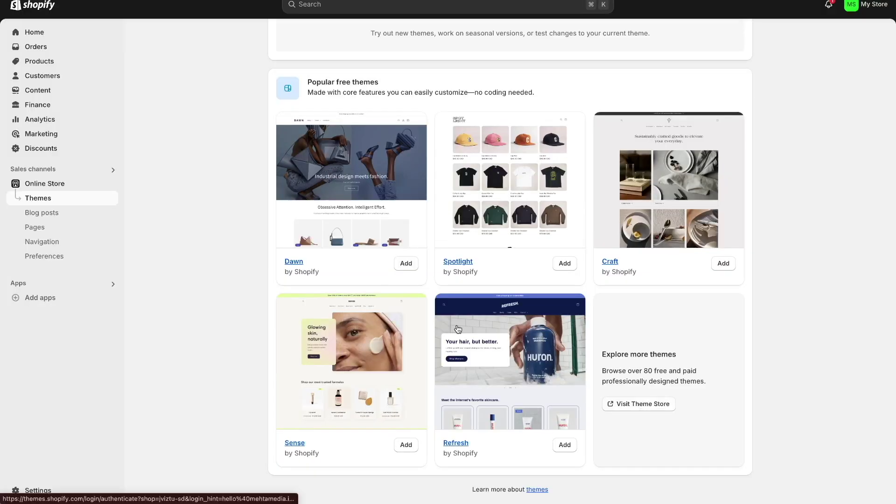
# Open the current Dawn theme for customization and look through its default home page
pyautogui.scroll(8, 456, 327)
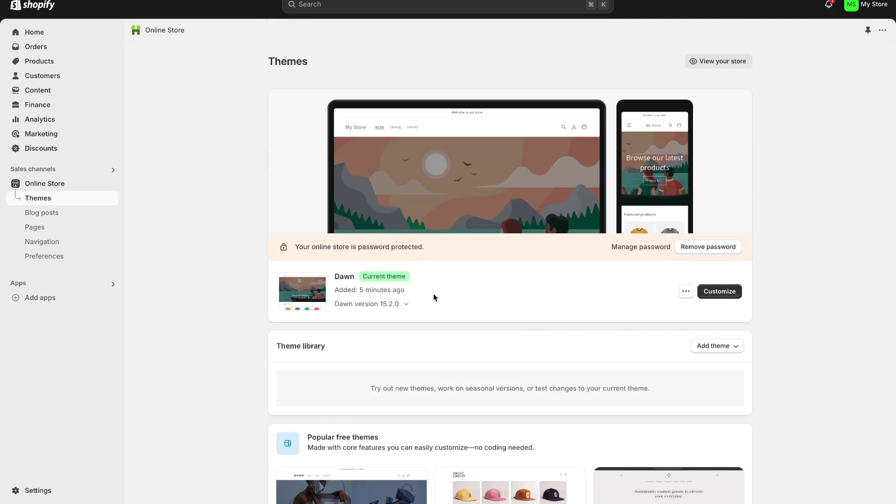
pyautogui.click(729, 294)
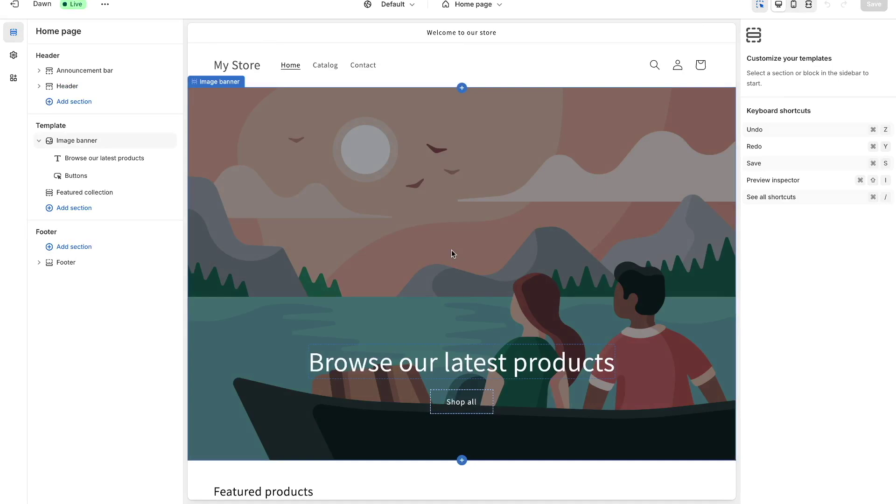
pyautogui.scroll(-5, 456, 333)
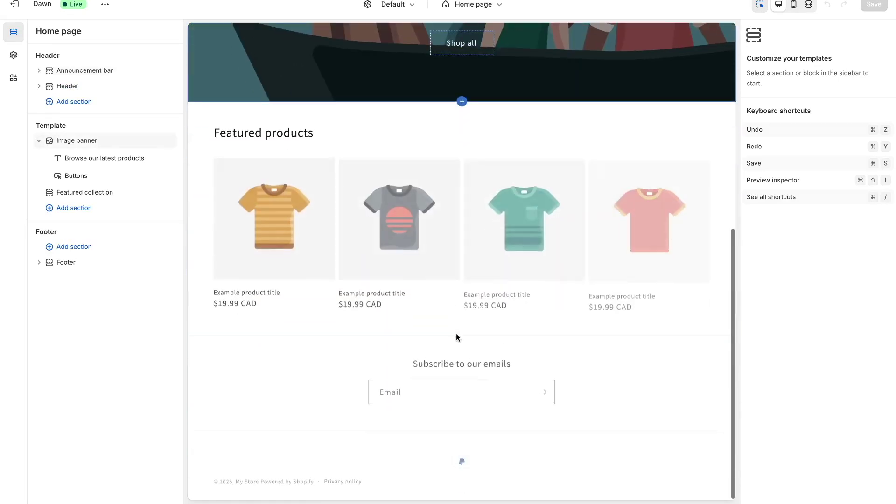
pyautogui.scroll(5, 457, 337)
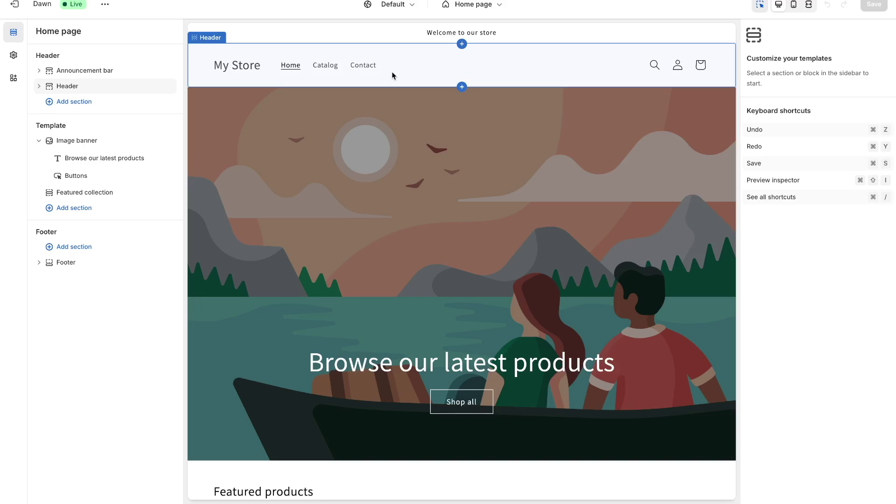
# Preview the home page in mobile view and return to the desktop view
pyautogui.click(795, 7)
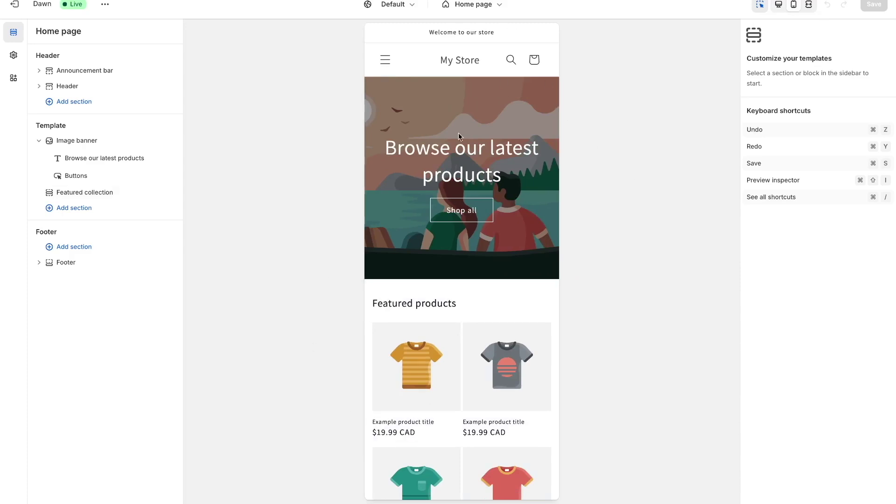
pyautogui.scroll(-5, 470, 409)
pyautogui.scroll(5, 470, 408)
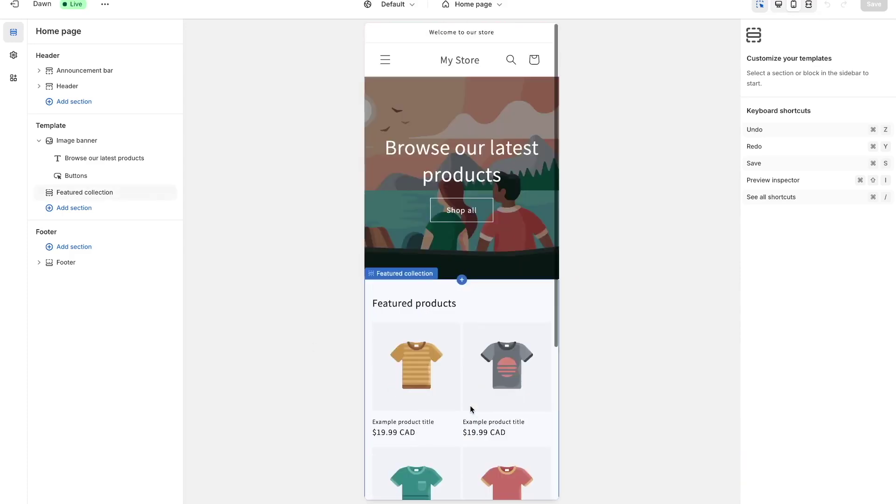
pyautogui.click(780, 7)
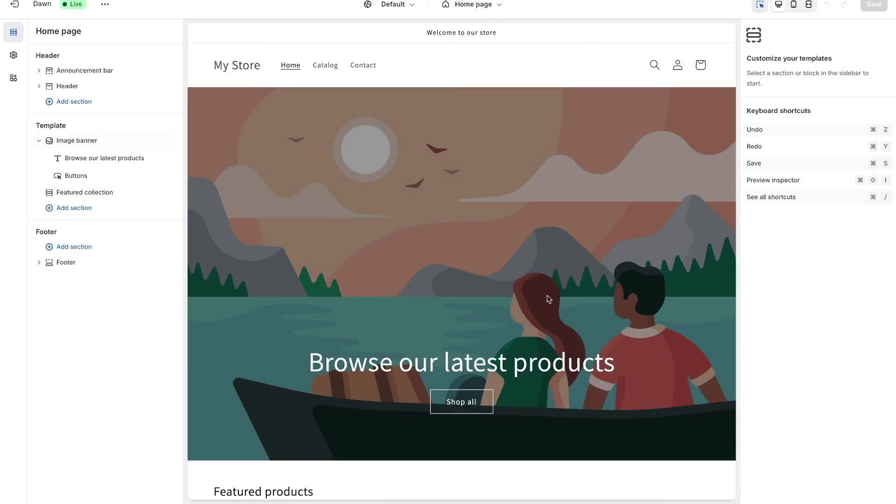
# Preview the whole home page in fullscreen view and switch back to the desktop view
pyautogui.click(809, 6)
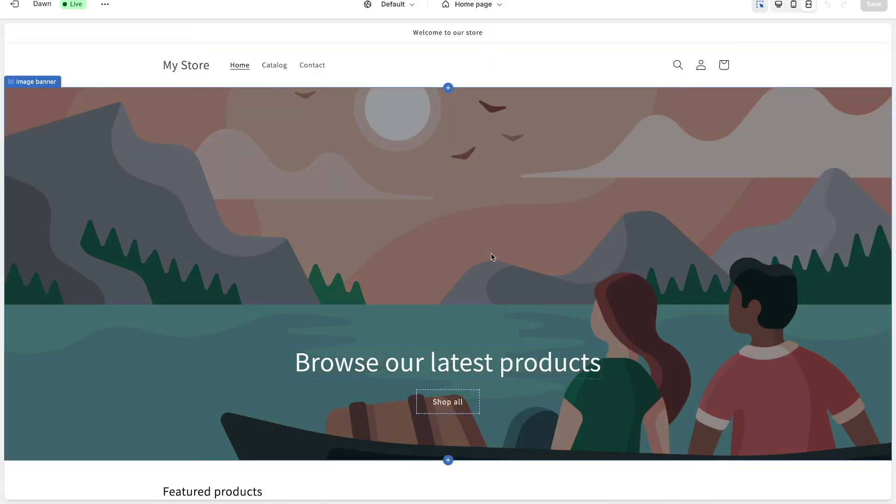
pyautogui.scroll(-8, 491, 253)
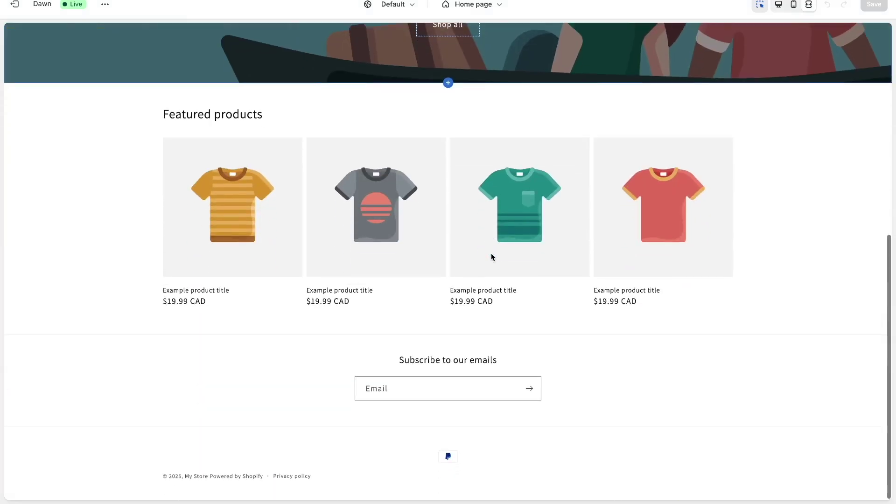
pyautogui.scroll(8, 491, 253)
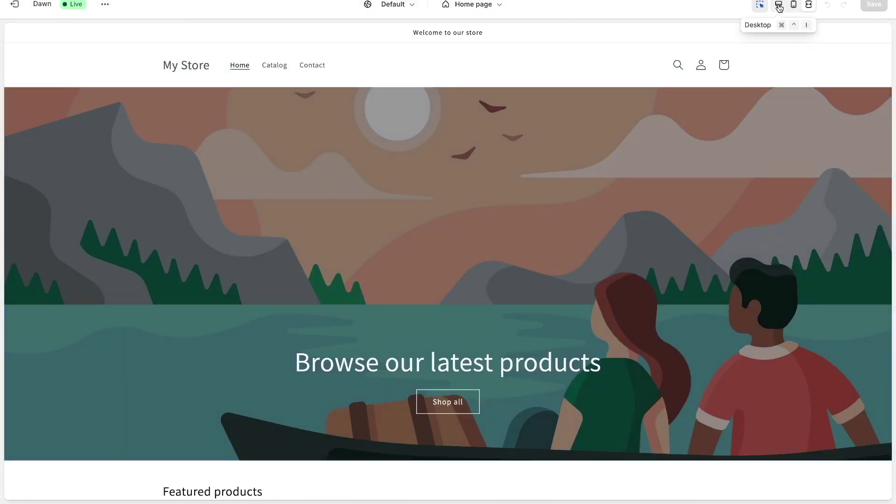
pyautogui.click(779, 5)
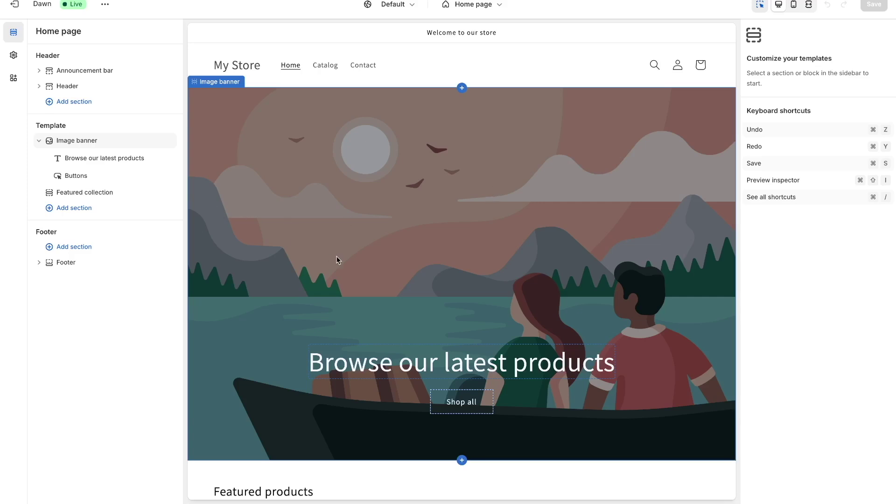
# Add a Multirow section below the Featured collection on the home page
pyautogui.scroll(-8, 337, 257)
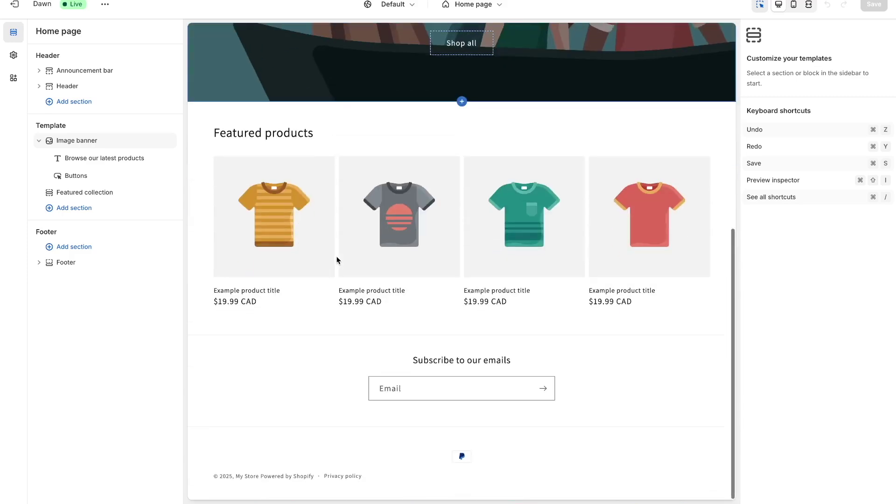
pyautogui.click(62, 210)
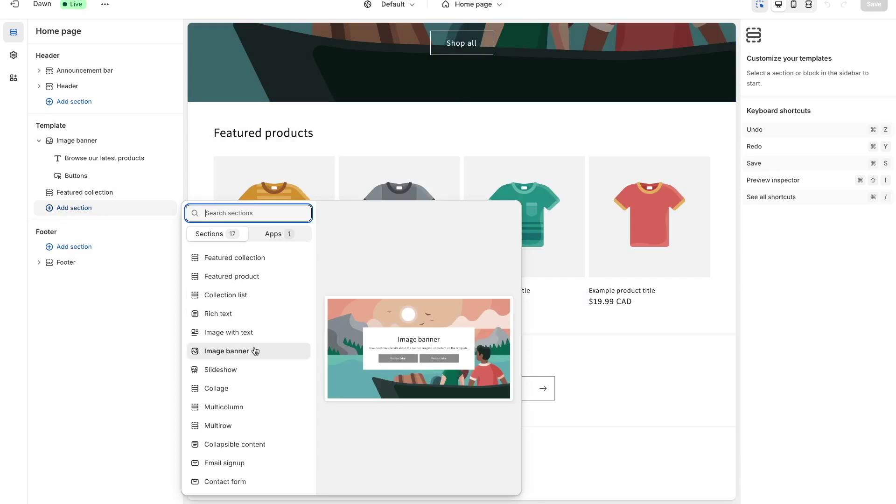
pyautogui.click(259, 427)
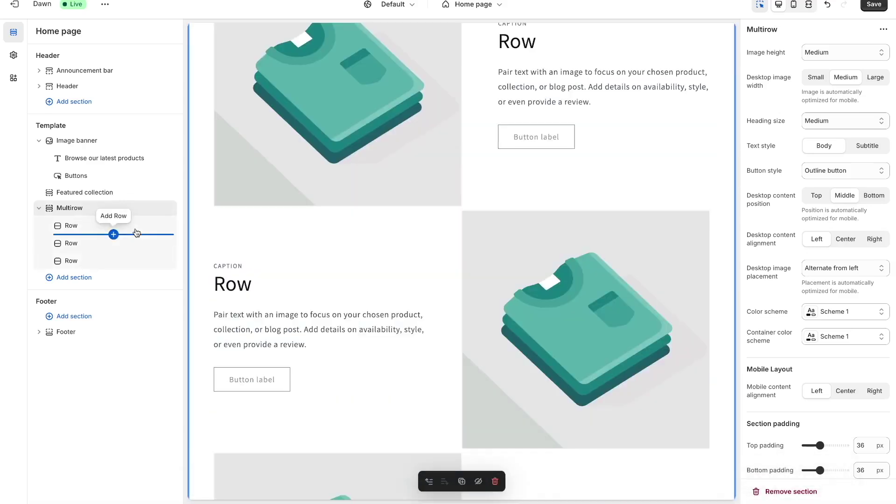
# Remove the first row from the Multirow section and add a new row after its last one
pyautogui.moveTo(136, 231)
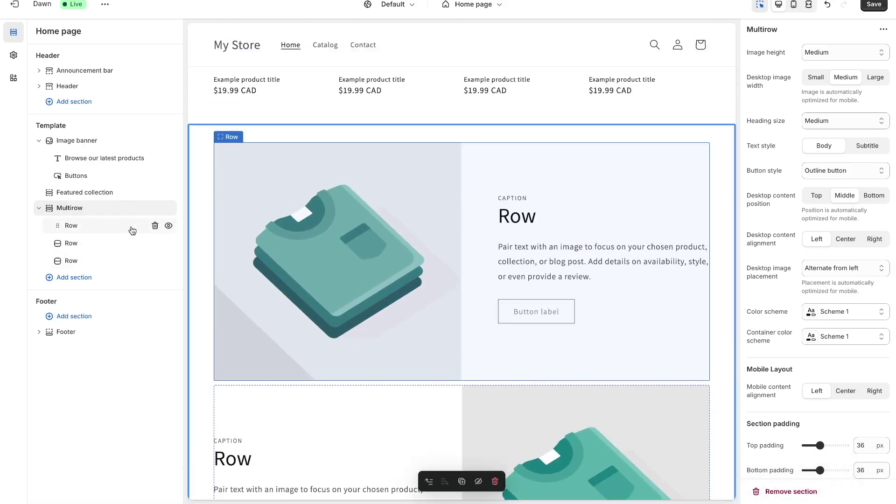
pyautogui.click(155, 226)
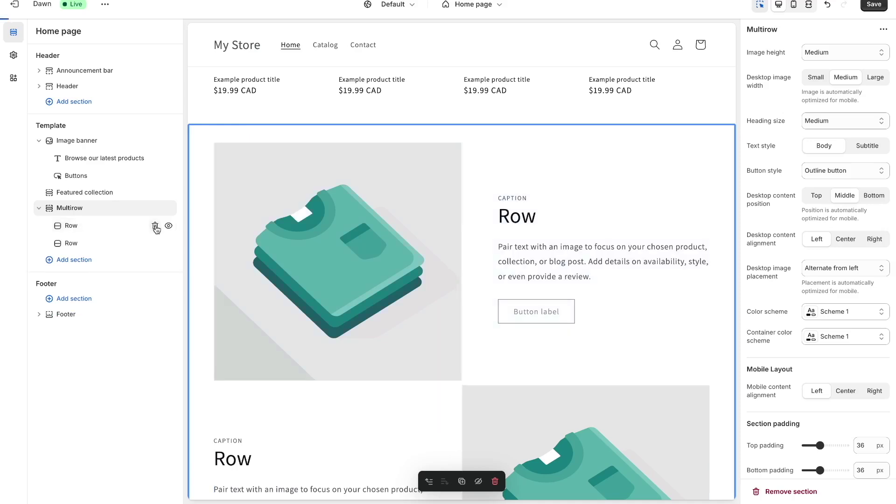
pyautogui.scroll(-5, 379, 301)
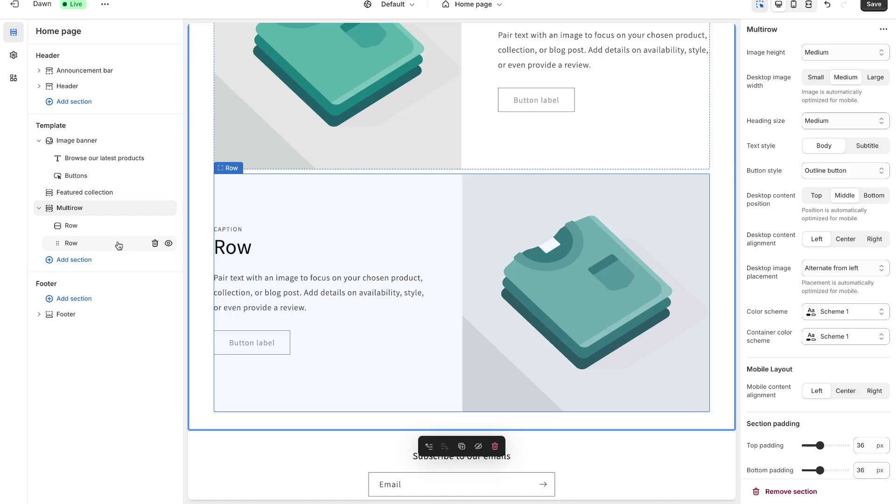
pyautogui.moveTo(114, 253)
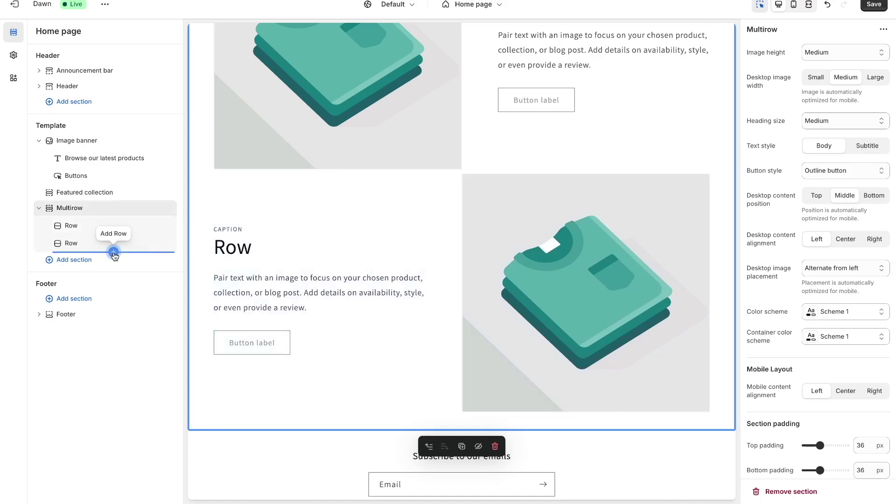
pyautogui.click(113, 252)
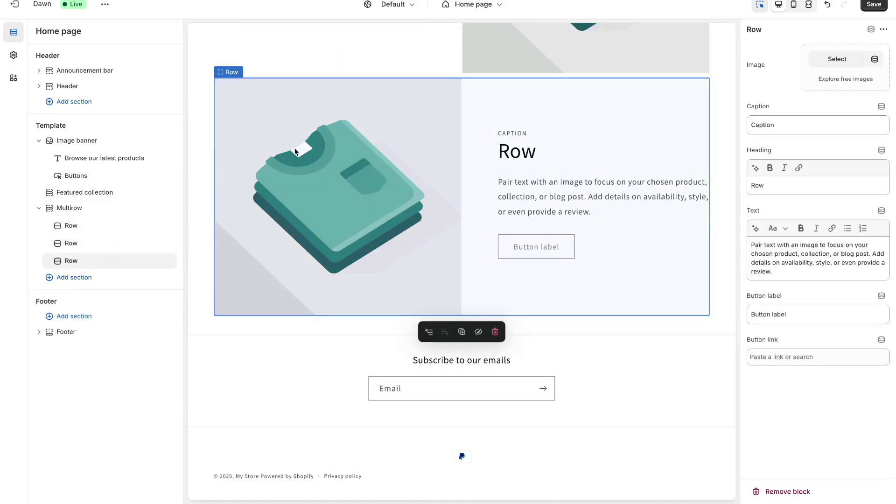
# Move the Multirow section above the image banner and return it below the Featured collection
pyautogui.click(104, 280)
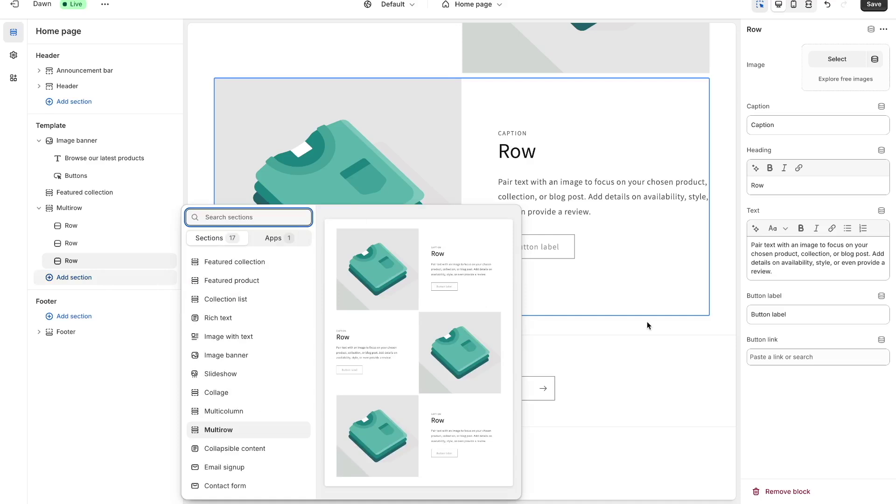
pyautogui.click(91, 362)
pyautogui.moveTo(49, 213); pyautogui.dragTo(48, 140)
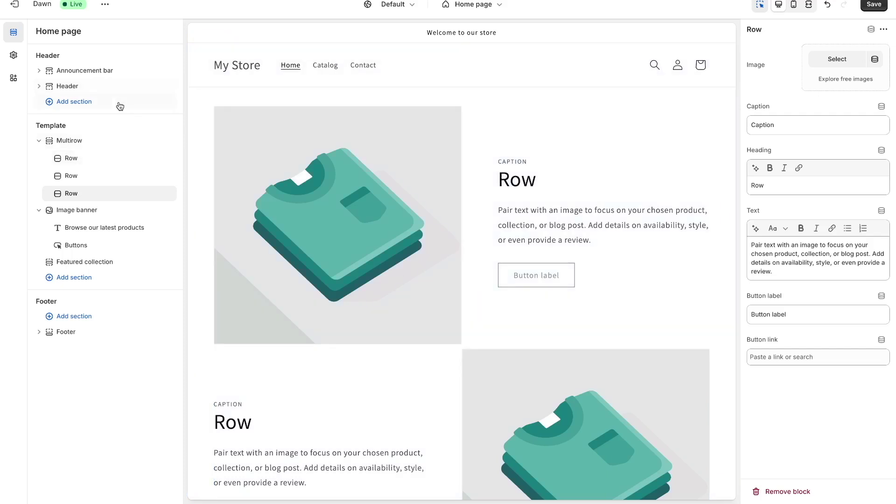
pyautogui.moveTo(48, 141); pyautogui.dragTo(49, 210)
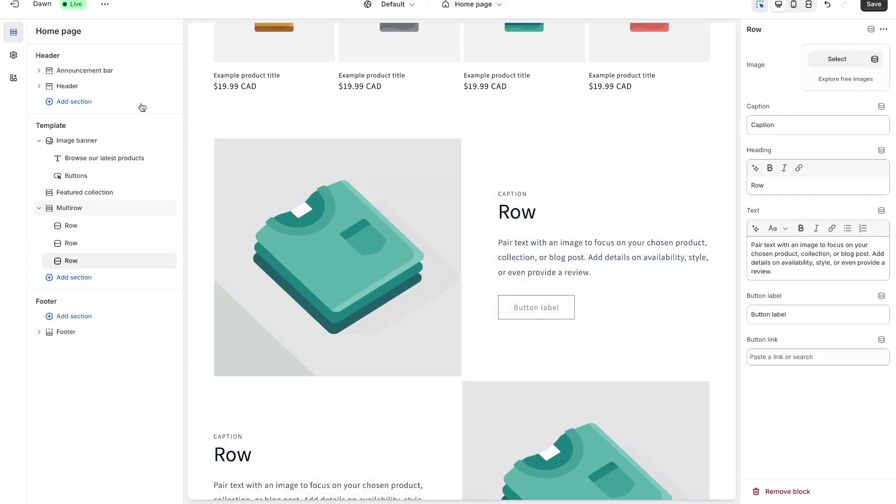
# Look through the theme settings for logo, colors and typography, including the colors of Scheme 3
pyautogui.click(14, 56)
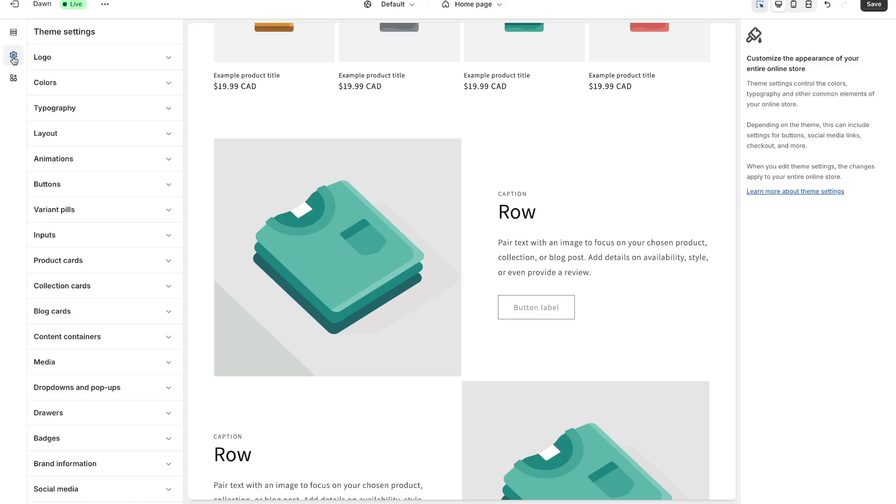
pyautogui.click(58, 62)
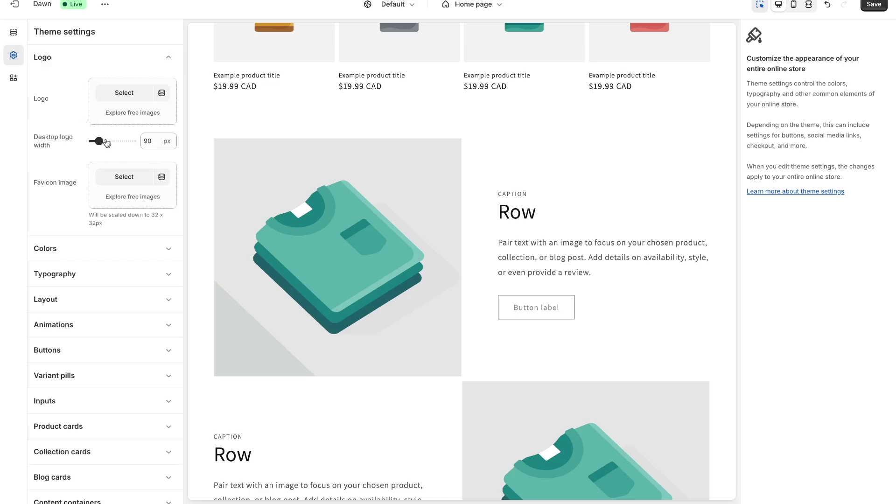
pyautogui.click(109, 60)
pyautogui.click(80, 84)
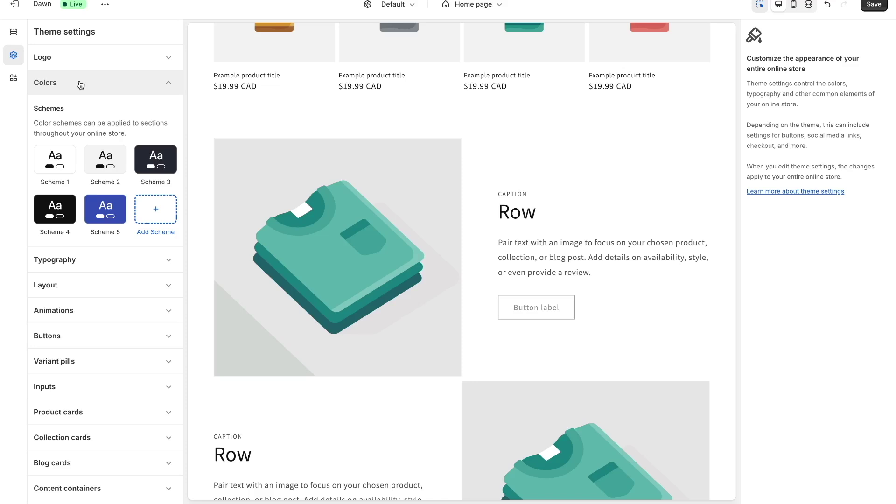
pyautogui.click(151, 161)
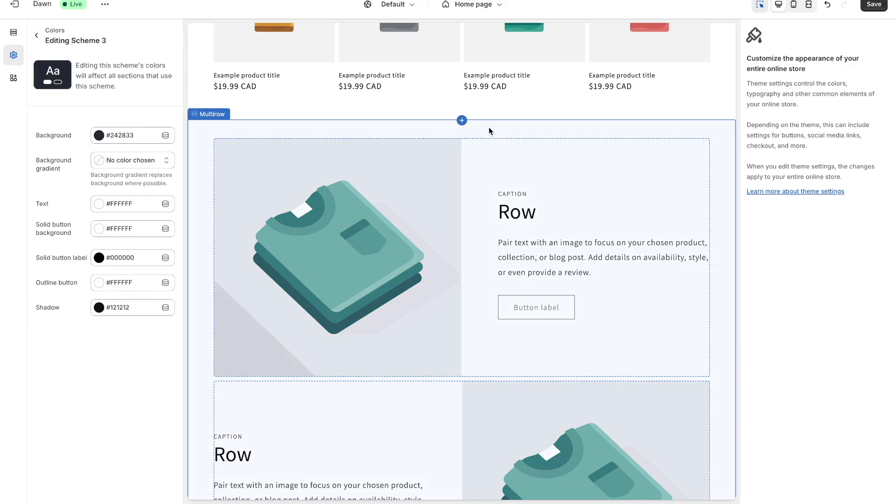
pyautogui.click(36, 36)
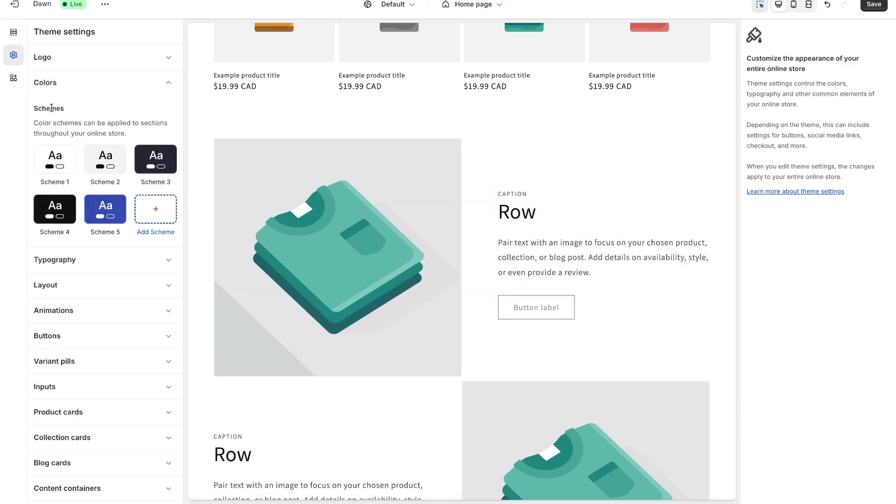
pyautogui.click(116, 259)
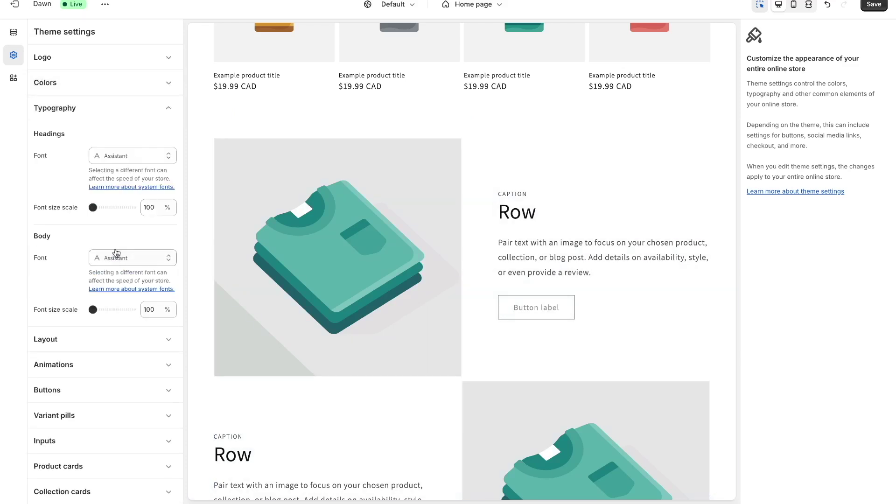
pyautogui.click(109, 114)
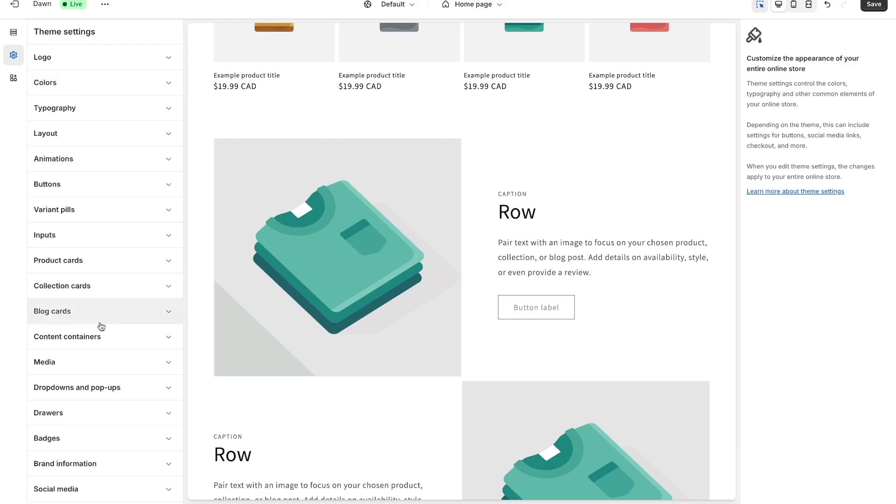
# Return to the home page sections, save the theme changes and exit the theme editor
pyautogui.click(343, 178)
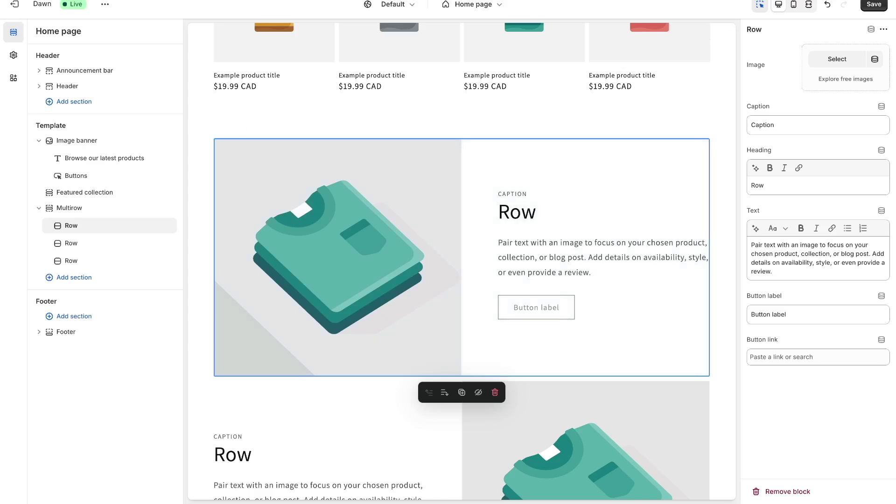
pyautogui.click(871, 7)
pyautogui.click(13, 7)
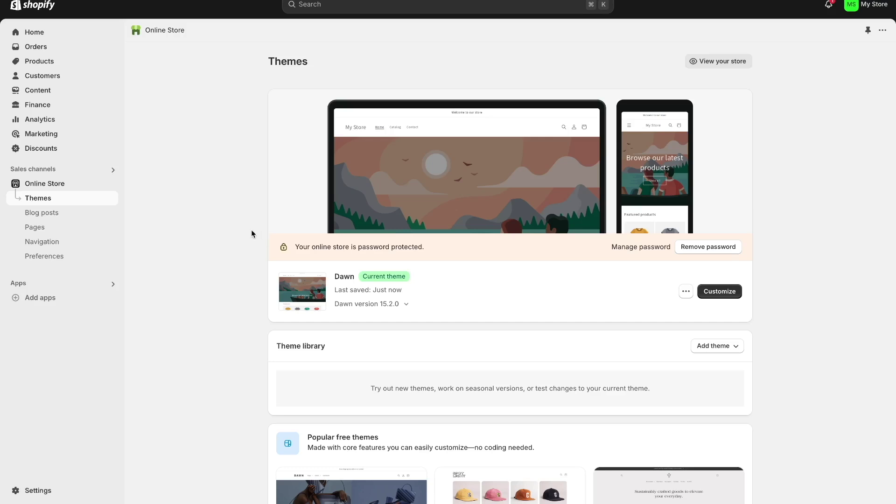
# Go to the store's products and set a new product's price to 1,000 and its cost per item to 200
pyautogui.click(41, 62)
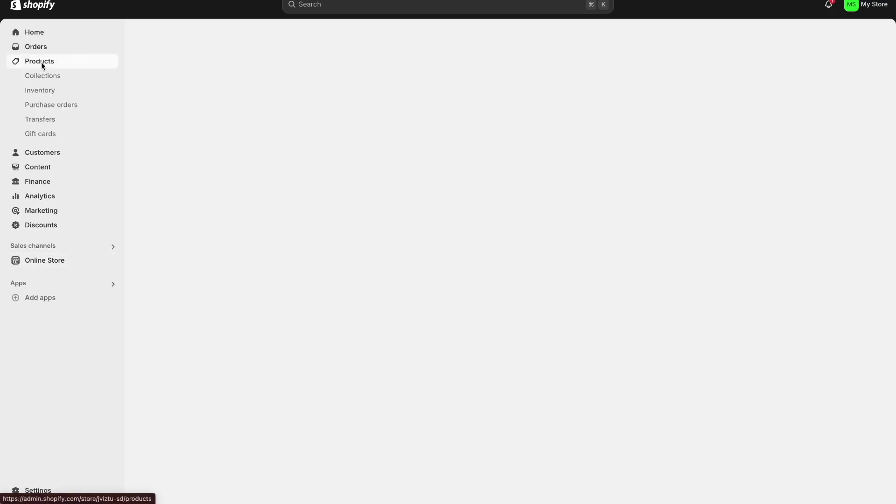
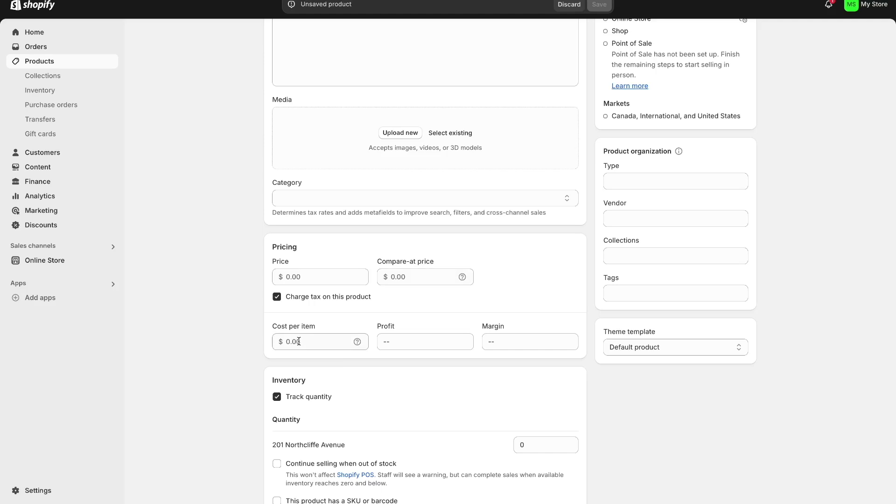
pyautogui.click(285, 276)
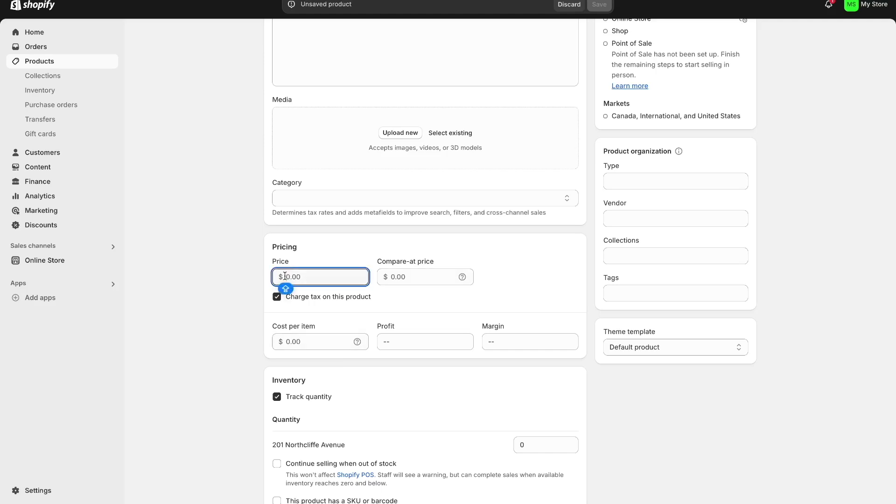
pyautogui.write('1000')
pyautogui.click(304, 340)
pyautogui.write('200')
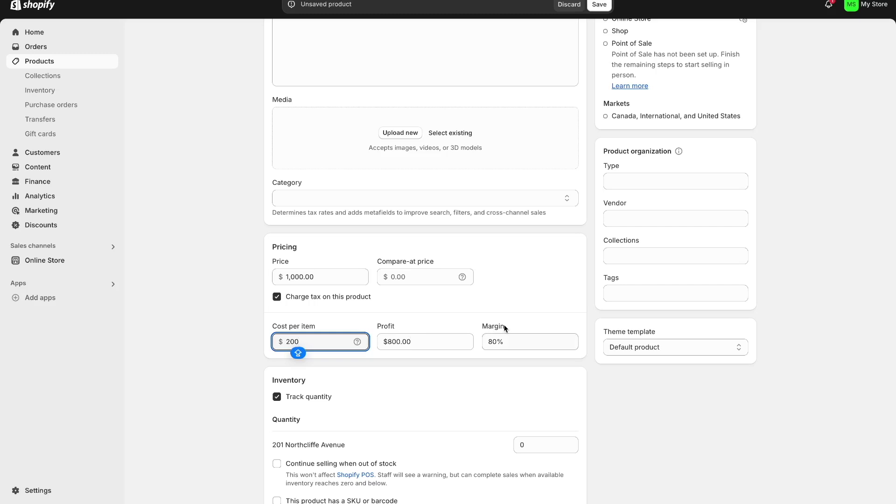
# Set the product's inventory quantity at the store location to 1000
pyautogui.scroll(-2, 192, 449)
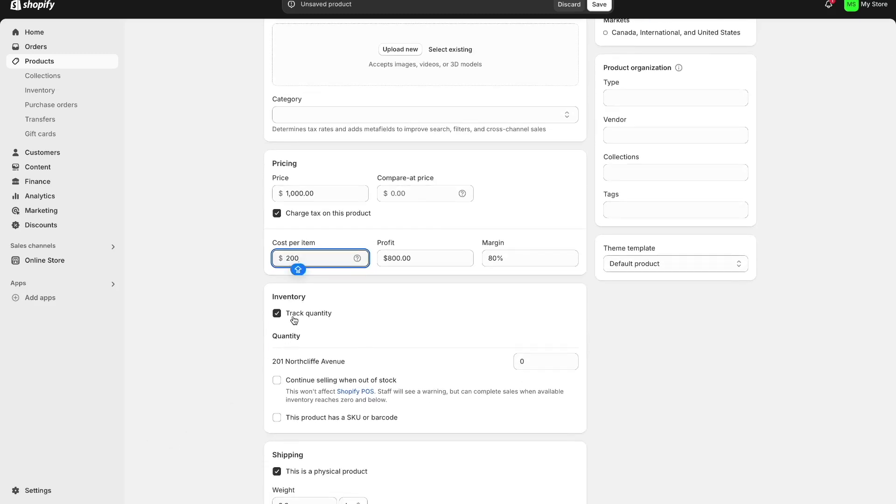
pyautogui.click(526, 364)
pyautogui.write('1000')
pyautogui.press('capslock')
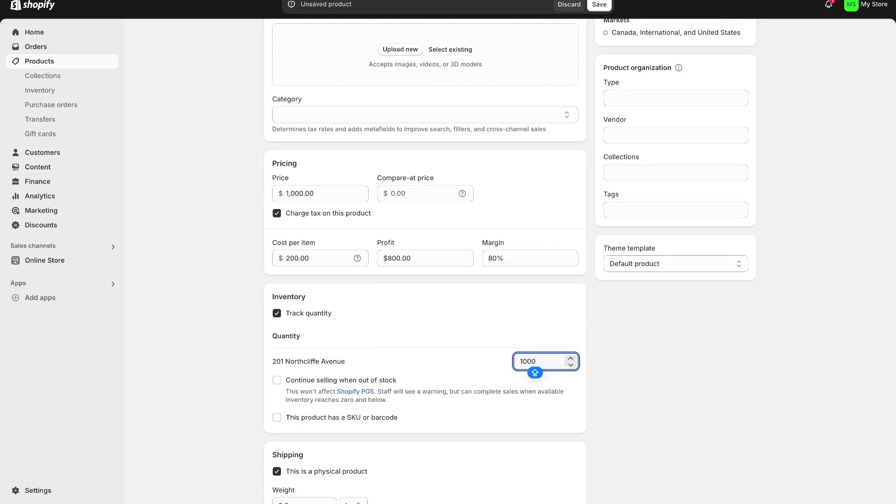
pyautogui.click(239, 355)
# Set the product's shipping weight to 1 kg
pyautogui.scroll(-4, 235, 397)
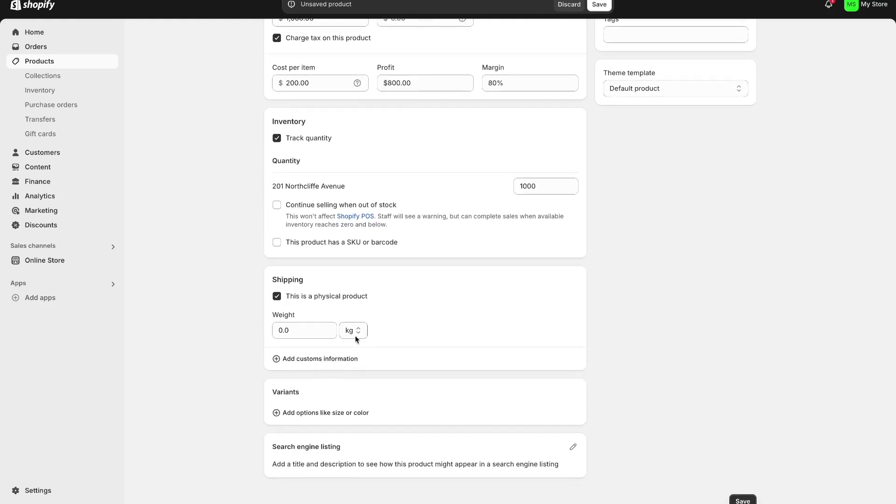
pyautogui.click(305, 332)
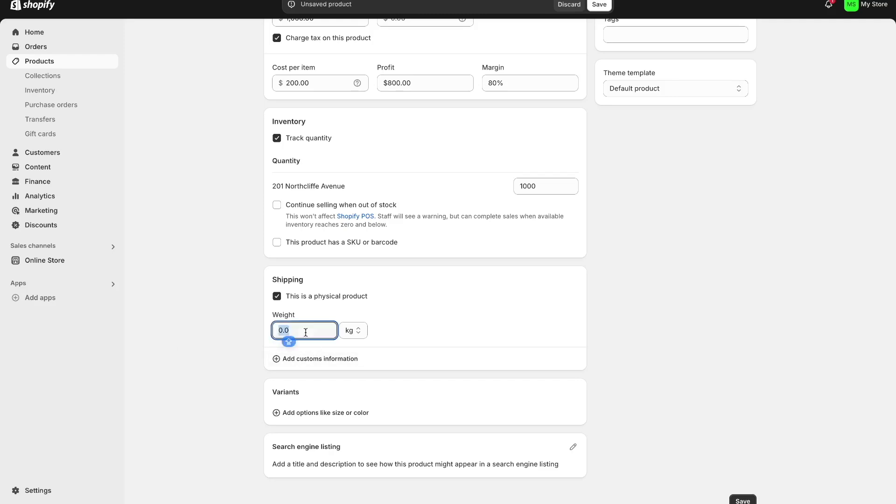
pyautogui.write('1')
pyautogui.click(235, 330)
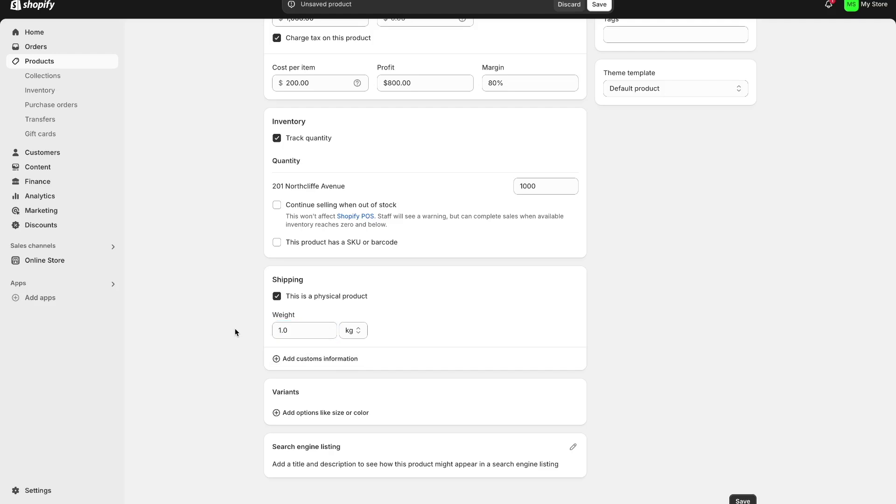
# View the option name and value fields for product variants and close them without adding an option
pyautogui.scroll(-1, 229, 361)
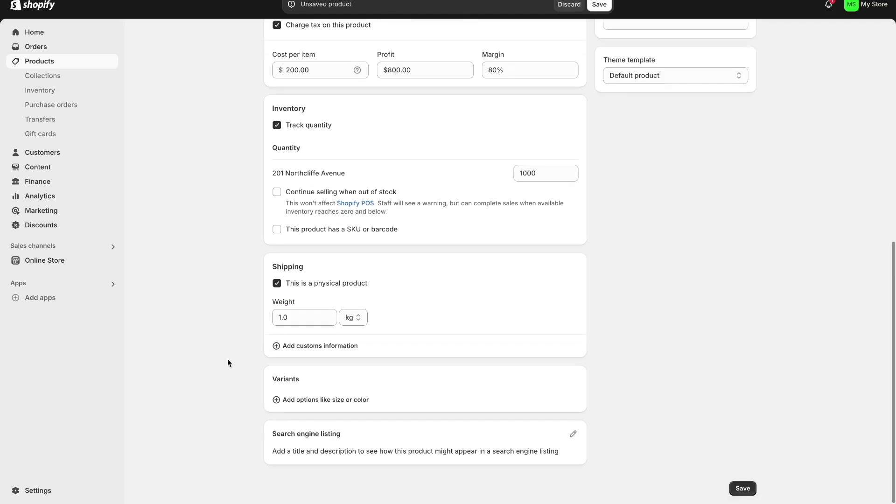
pyautogui.click(282, 400)
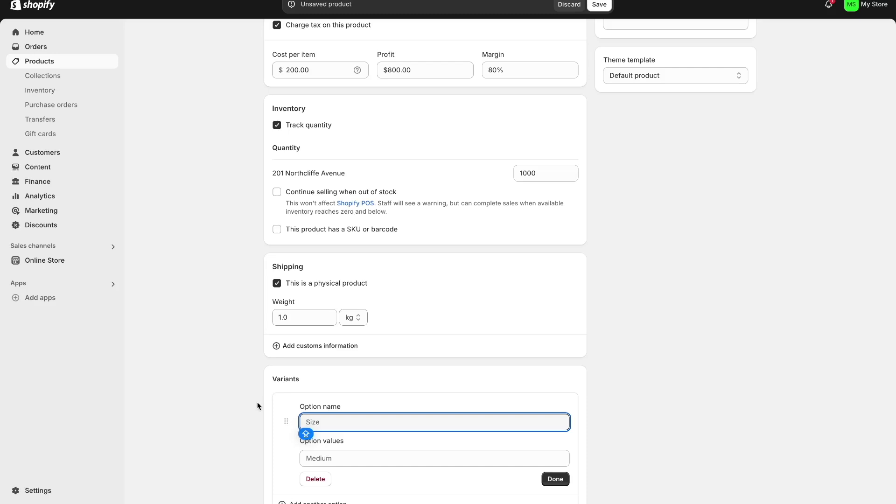
pyautogui.scroll(-1, 236, 396)
pyautogui.scroll(-1, 236, 399)
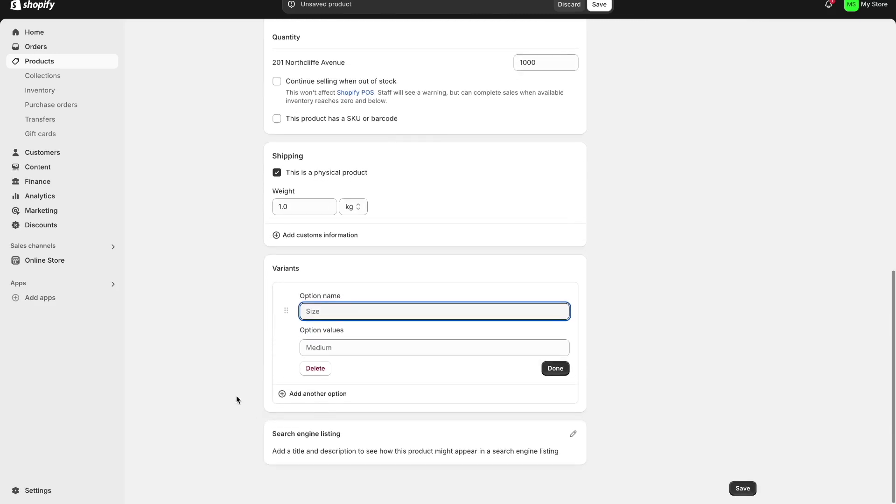
pyautogui.click(489, 446)
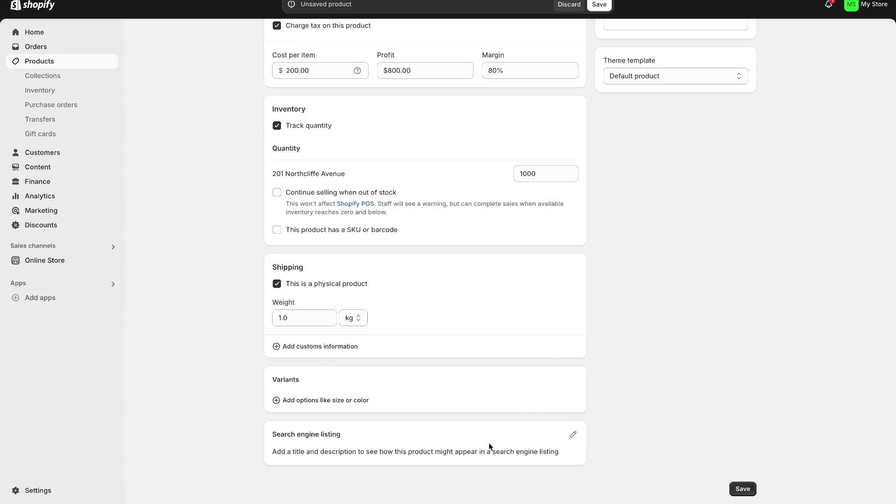
# Open the product's search engine listing for editing and look over its page title, meta description and URL handle fields
pyautogui.click(573, 436)
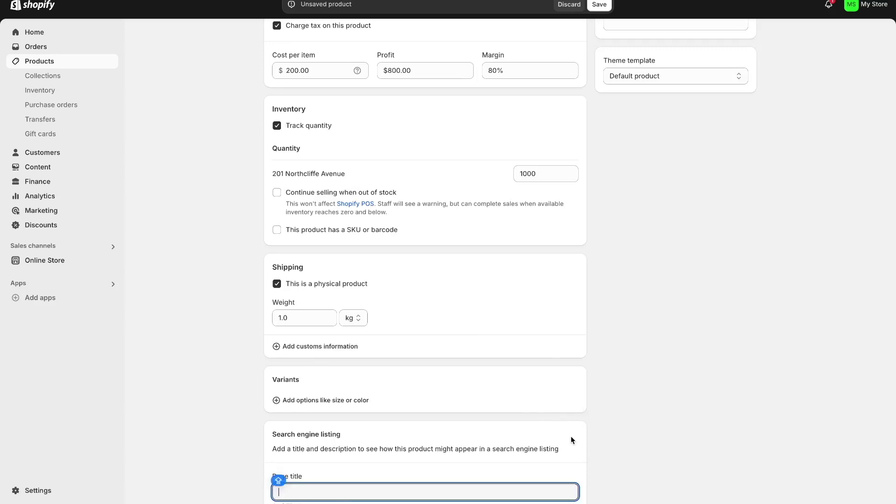
pyautogui.scroll(-2, 294, 366)
pyautogui.scroll(-1, 330, 419)
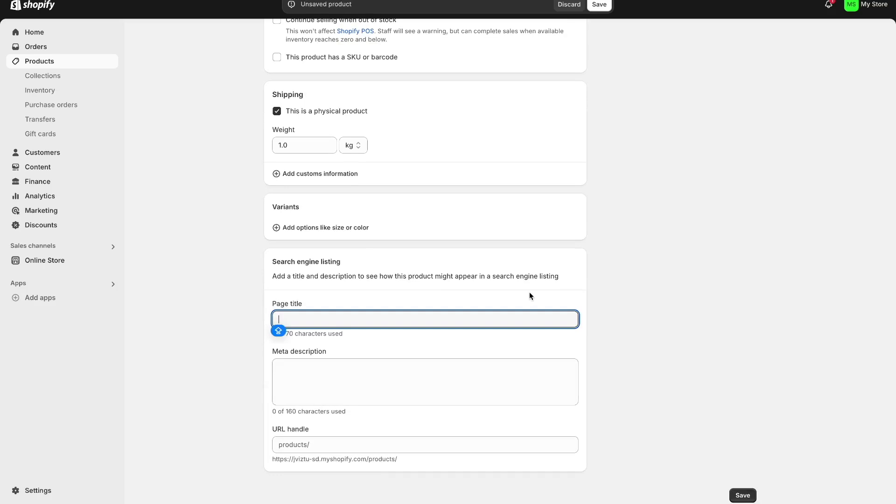
# Look over the product form's title field and check which collections the product can be assigned to
pyautogui.scroll(10, 530, 294)
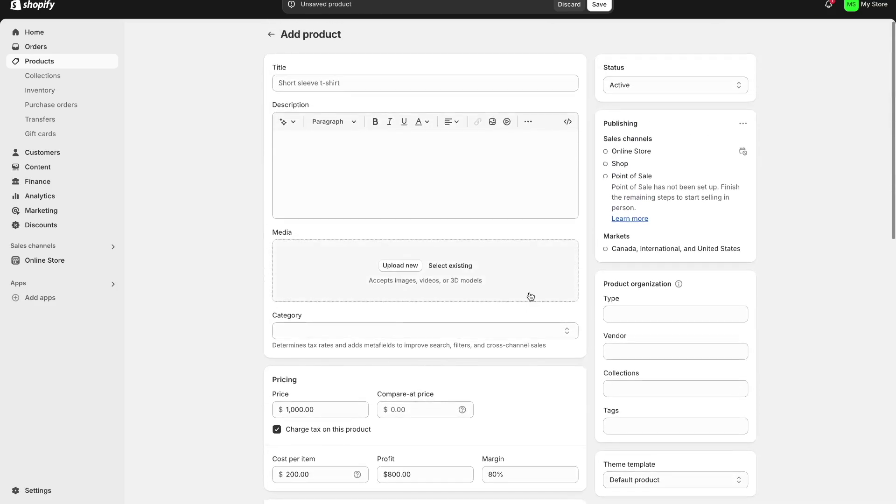
pyautogui.scroll(3, 502, 157)
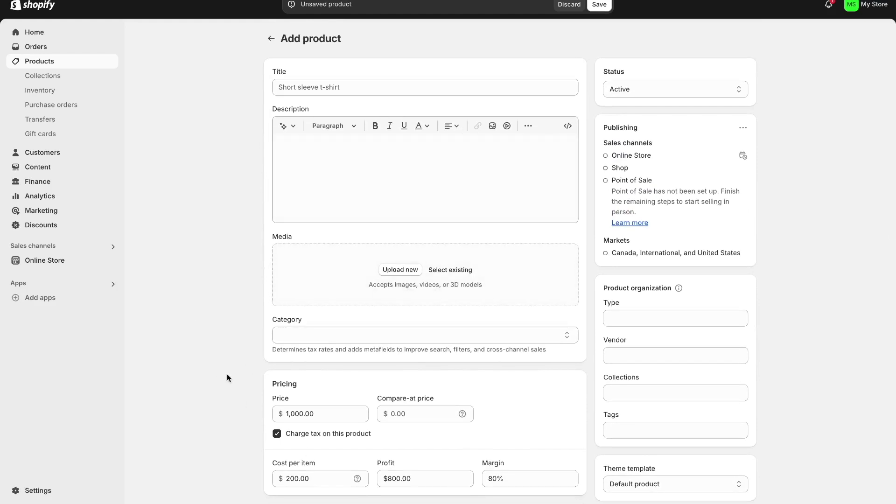
pyautogui.click(314, 87)
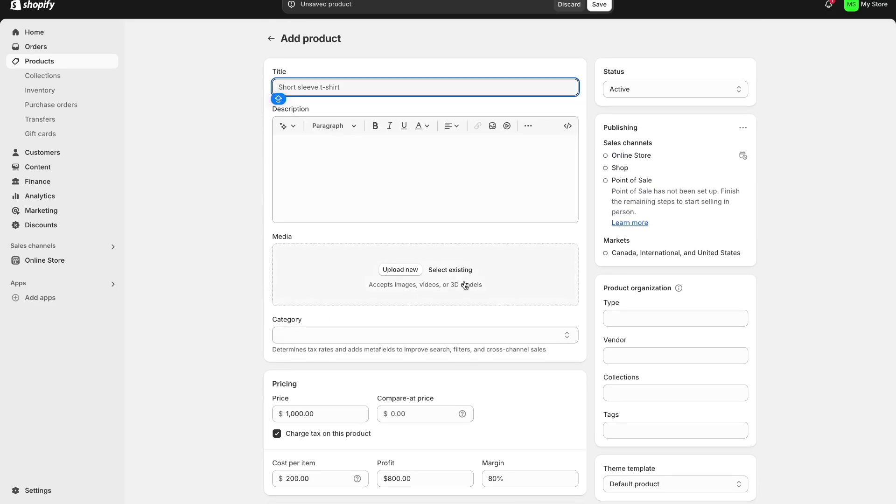
pyautogui.click(614, 391)
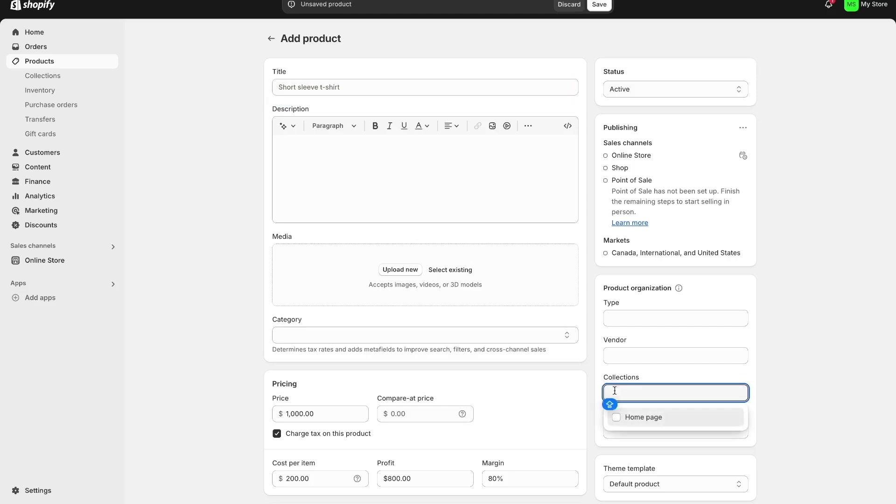
pyautogui.click(788, 346)
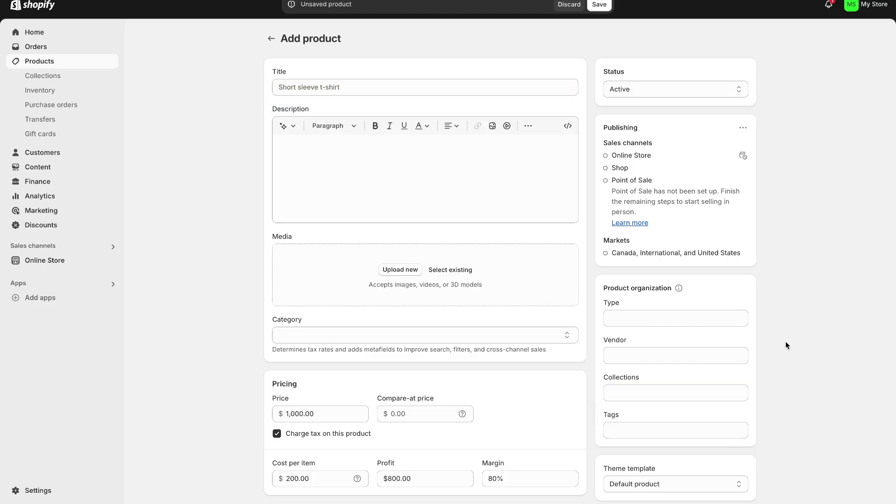
# Leave the product form, discard the unsaved product, and open the store's list of collections
pyautogui.click(271, 39)
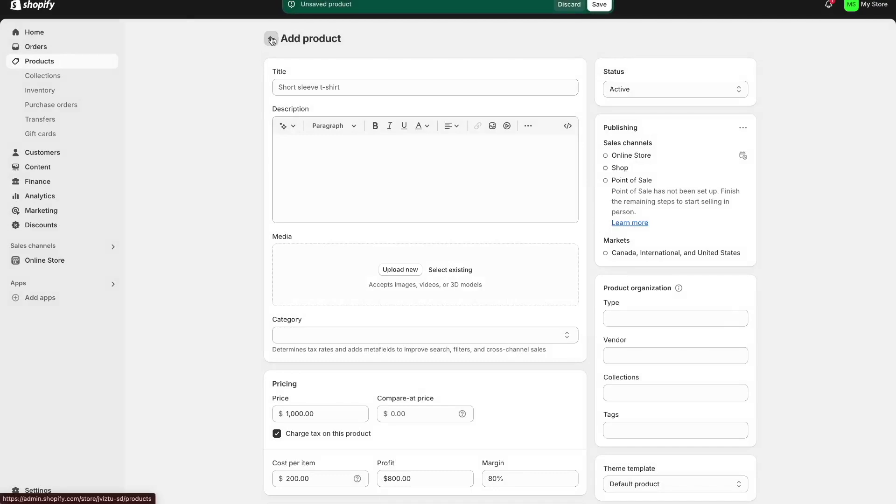
pyautogui.click(569, 5)
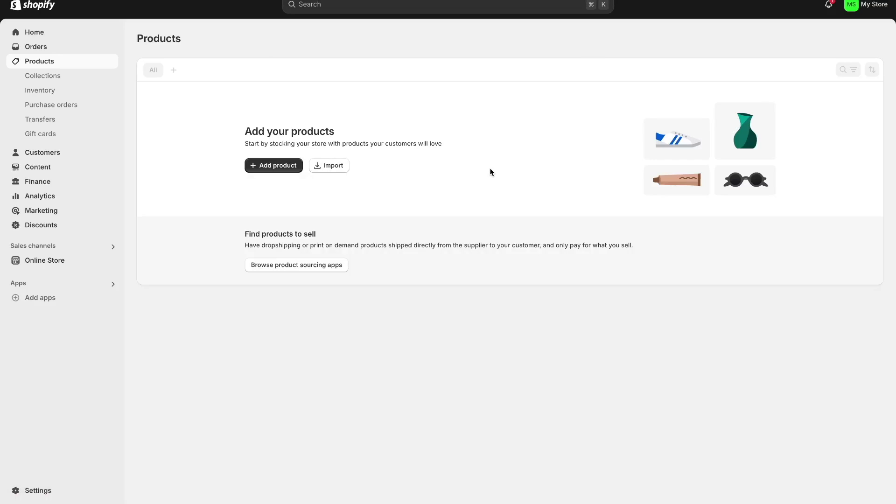
pyautogui.click(39, 77)
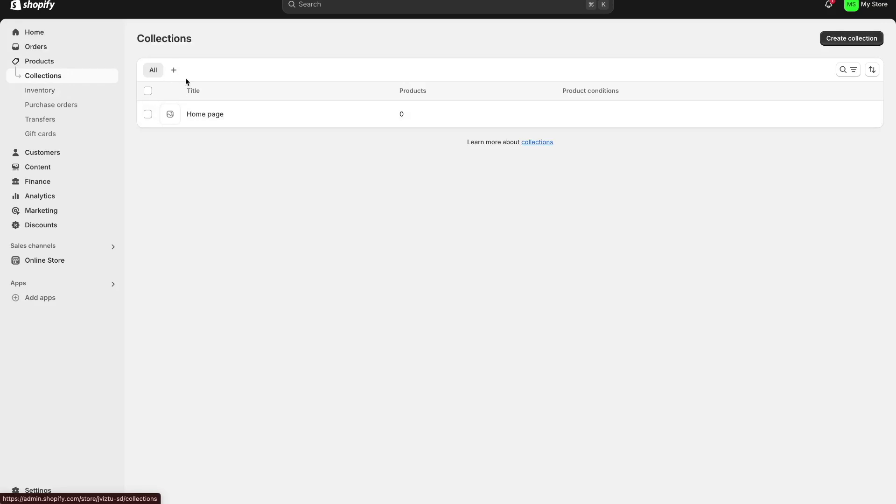
# Create and save a manual collection titled "Men watches"
pyautogui.click(853, 39)
pyautogui.click(344, 87)
pyautogui.write('MEN')
pyautogui.press('BackSpace')
pyautogui.press('BackSpace')
pyautogui.press('BackSpace')
pyautogui.write('en watches')
pyautogui.click(228, 248)
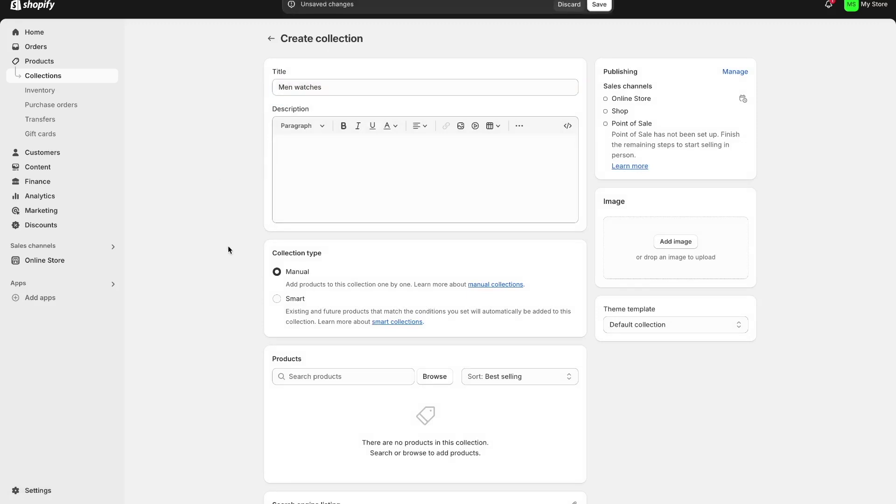
pyautogui.scroll(-2, 607, 266)
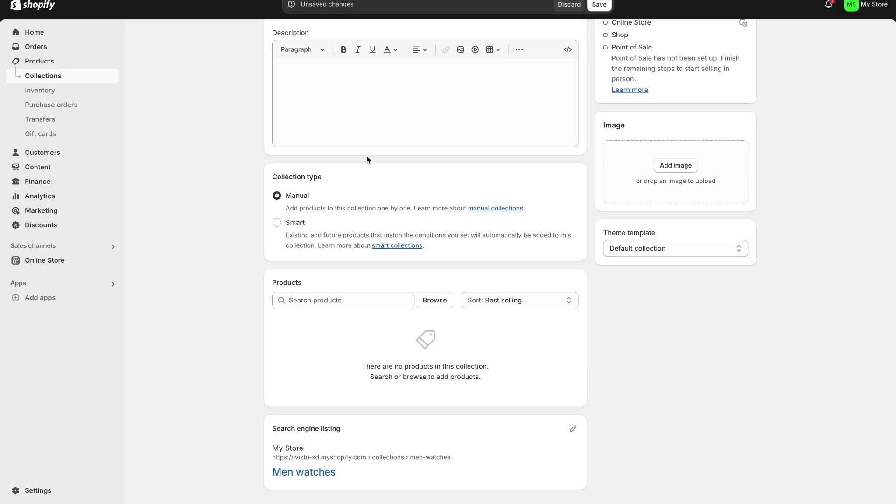
pyautogui.scroll(2, 376, 134)
pyautogui.click(593, 6)
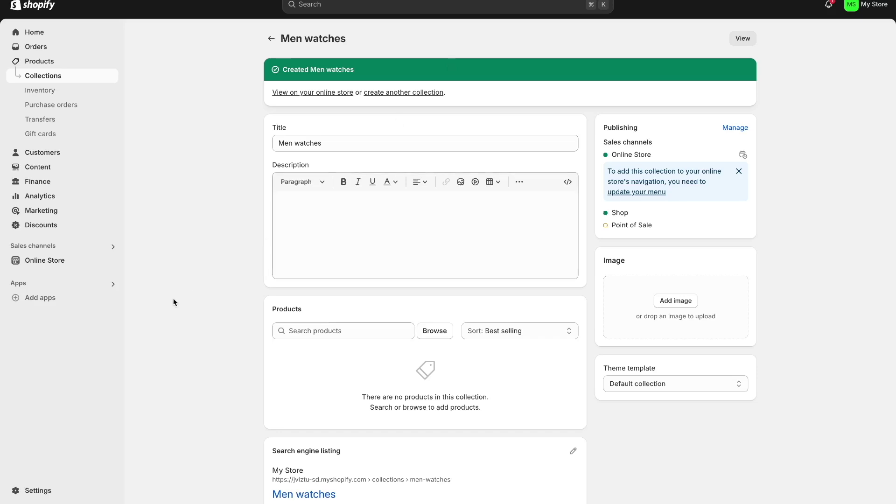
# Open the return and refund policy in the store's policy settings and fill it with the template text
pyautogui.click(38, 488)
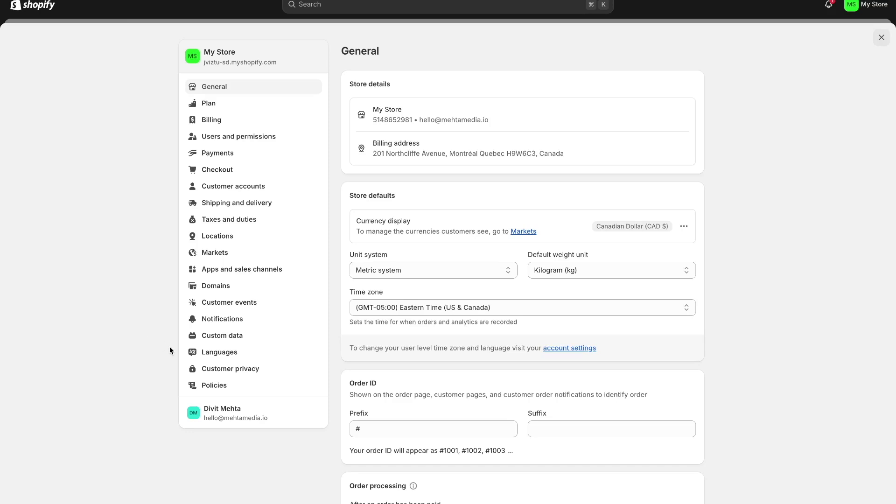
pyautogui.click(220, 387)
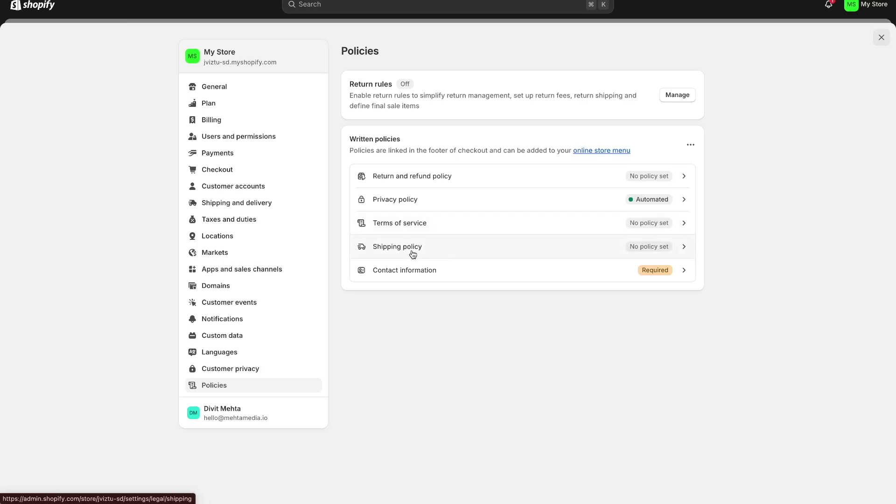
pyautogui.click(403, 182)
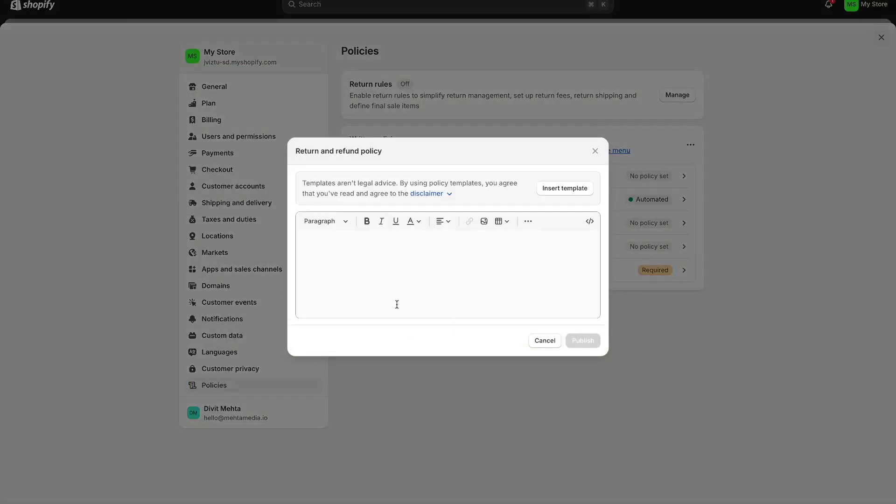
pyautogui.click(557, 196)
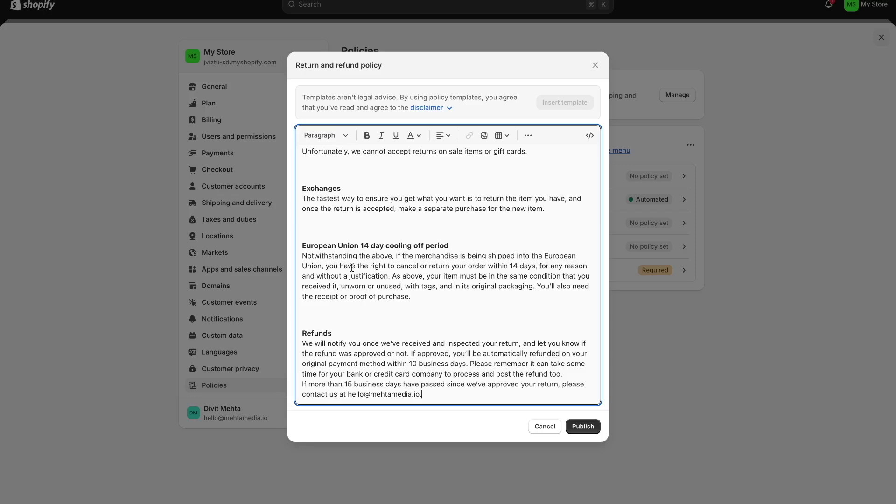
# Set the European Union cooling off period to 7 days in the policy's heading and paragraph, and publish the return and refund policy
pyautogui.click(369, 246)
pyautogui.press('BackSpace')
pyautogui.press('BackSpace')
pyautogui.write('7')
pyautogui.doubleClick(513, 266)
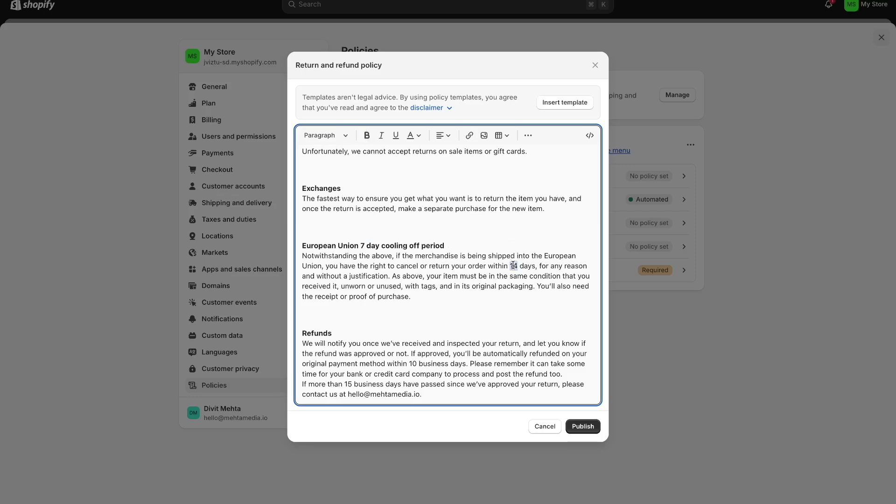
pyautogui.write('7')
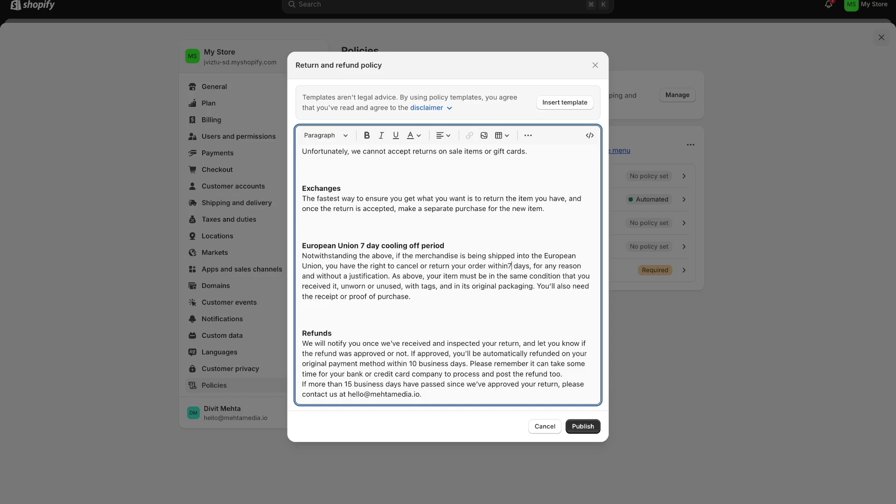
pyautogui.click(583, 426)
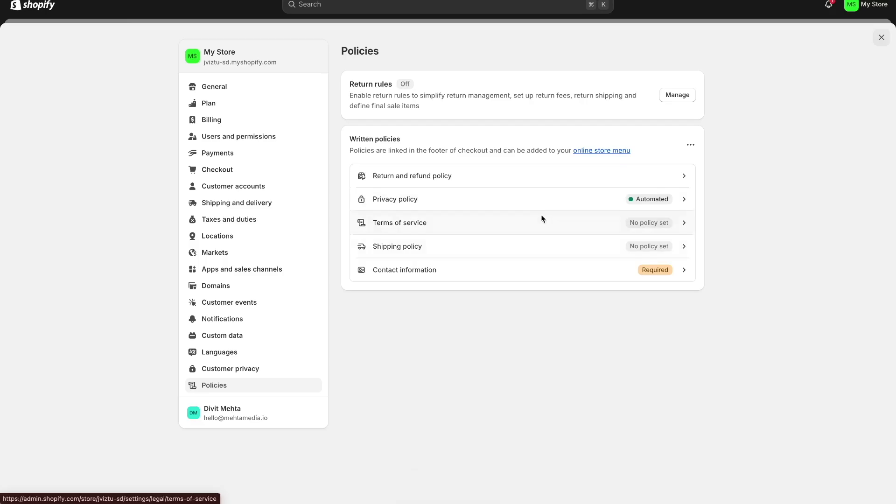
# Fill the terms of service policy with the template text and publish it
pyautogui.click(541, 218)
pyautogui.click(552, 190)
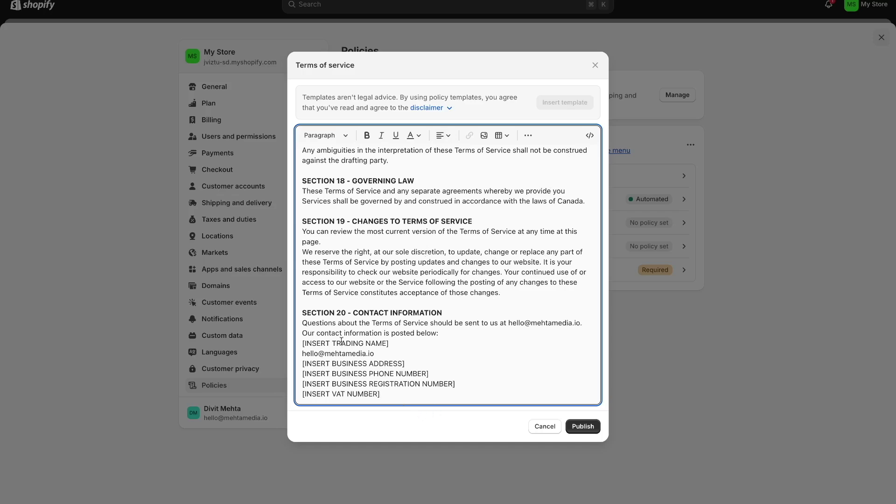
pyautogui.click(579, 434)
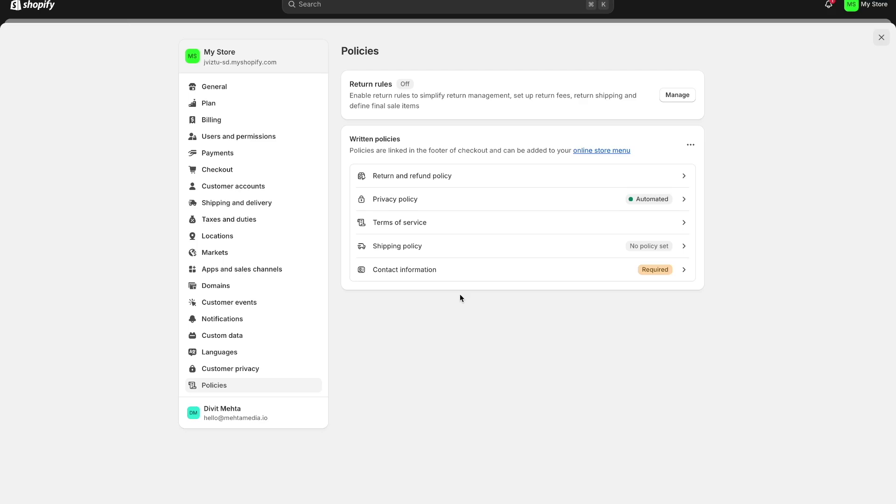
# Review the general shipping profile's rates and delete its Domestic zone for Canada
pyautogui.click(241, 203)
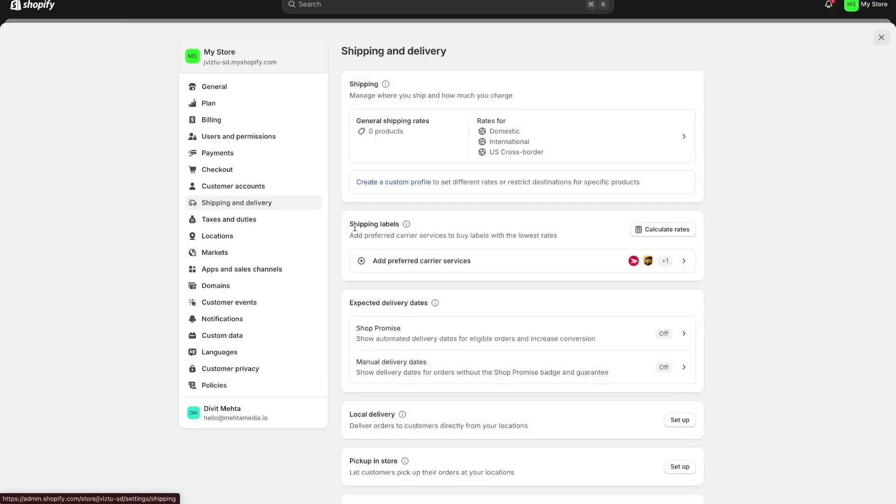
pyautogui.click(410, 134)
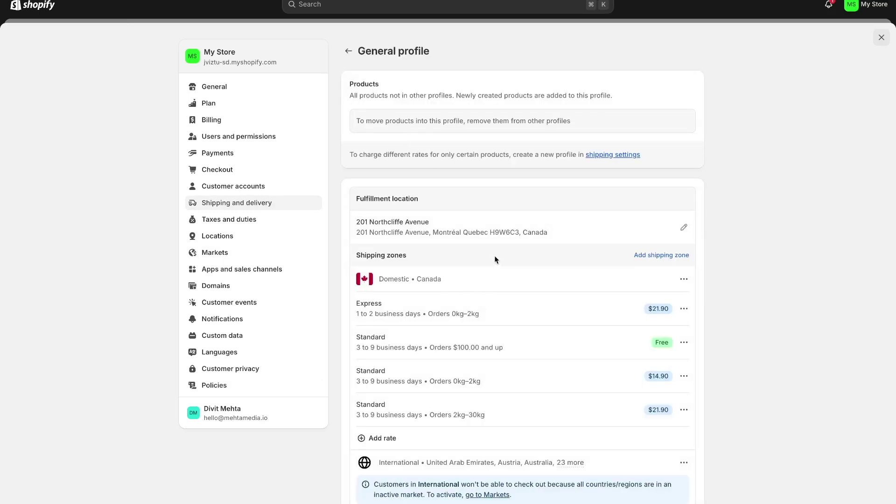
pyautogui.scroll(-2, 494, 257)
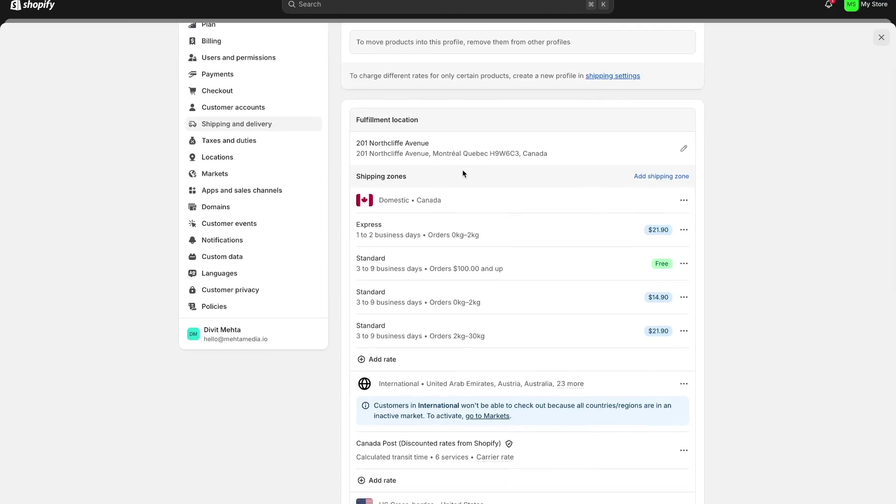
pyautogui.scroll(-3, 461, 202)
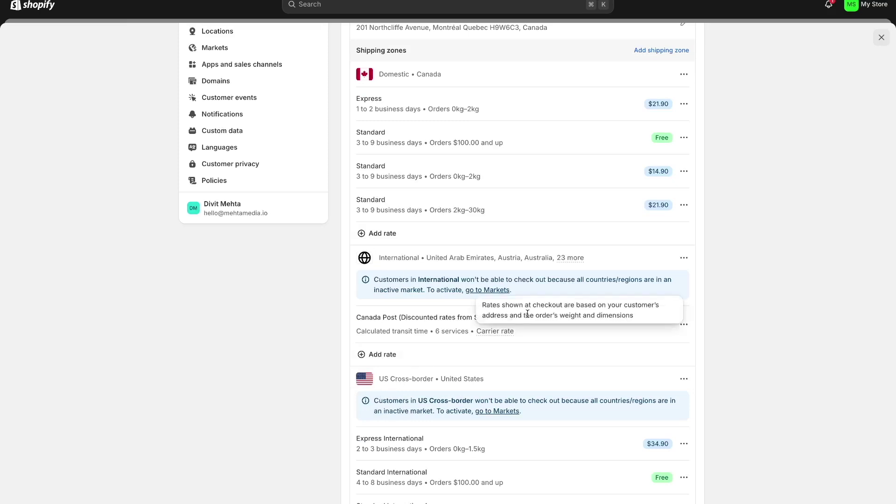
pyautogui.scroll(3, 778, 148)
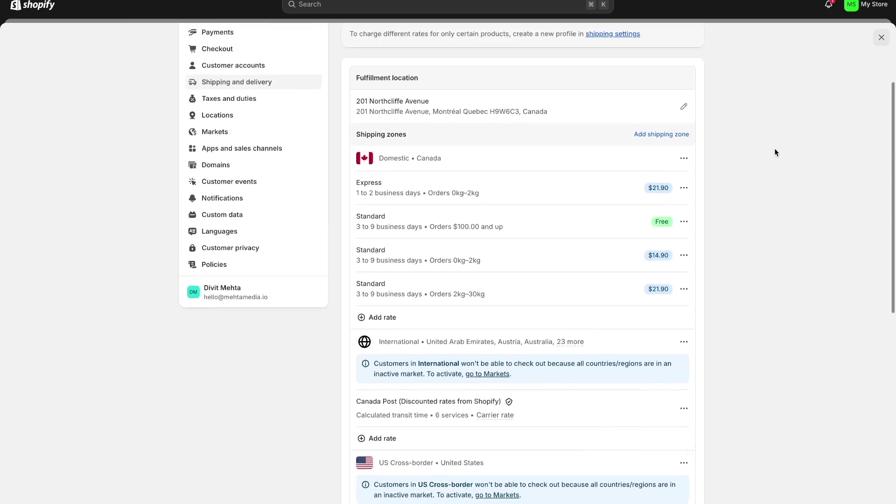
pyautogui.click(681, 161)
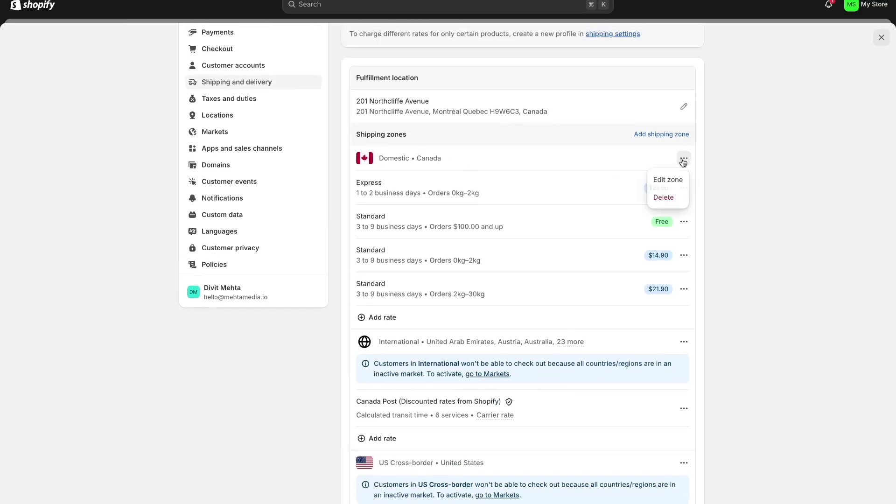
pyautogui.click(667, 197)
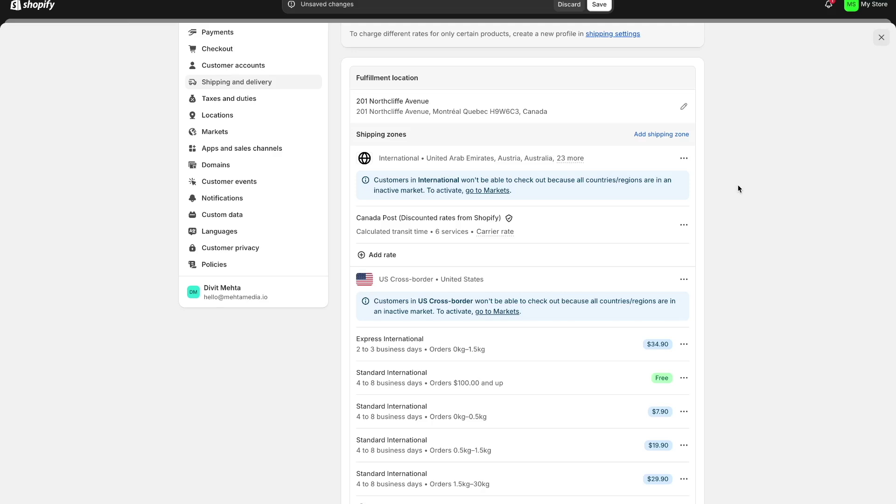
# Create a new shipping zone named "Domestic" that covers all of Canada
pyautogui.click(652, 136)
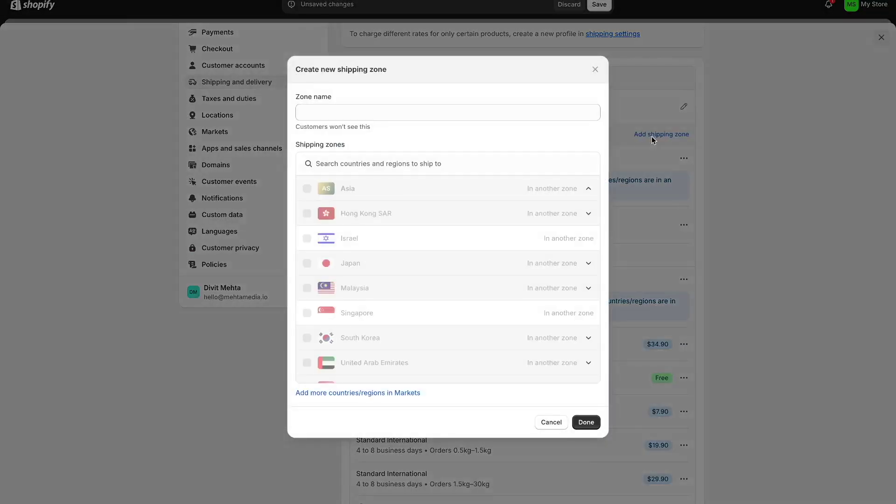
pyautogui.click(426, 115)
pyautogui.write('Domes')
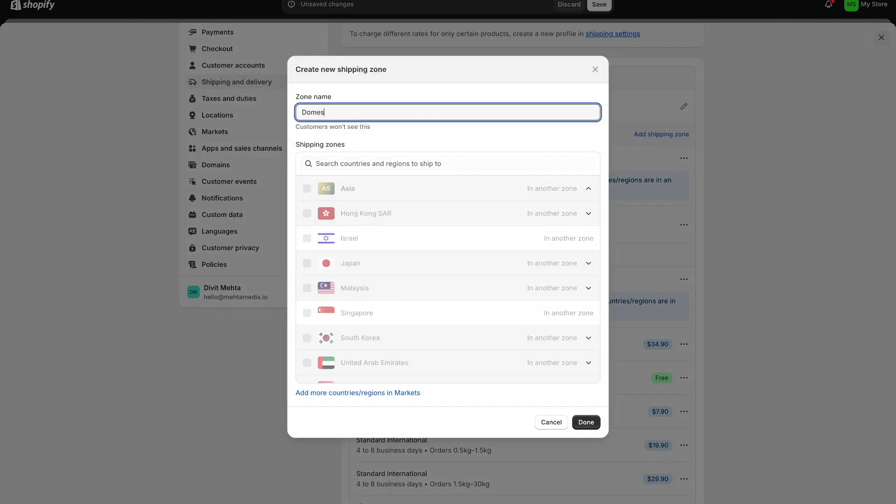
pyautogui.write('tic')
pyautogui.click(422, 142)
pyautogui.click(407, 164)
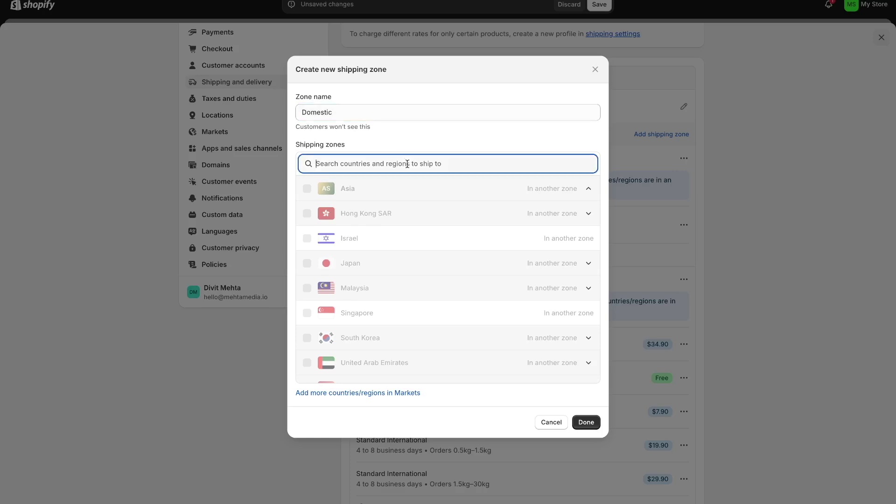
pyautogui.write('Canada')
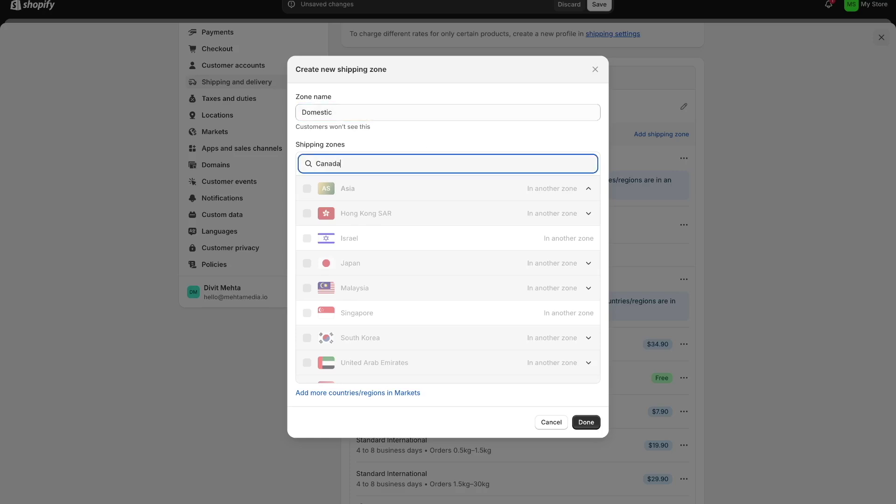
pyautogui.click(307, 188)
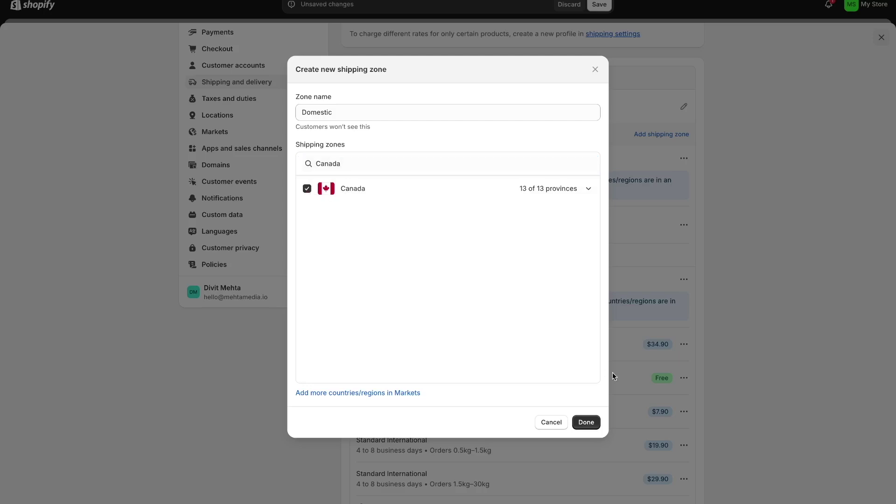
pyautogui.click(586, 422)
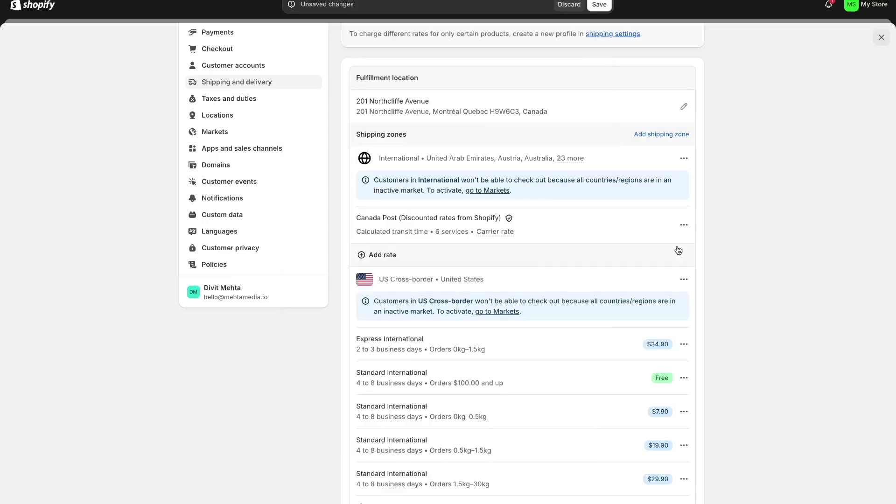
# Add a free flat Express rate (1 to 2 business days) to the Domestic zone for orders with a minimum price of $100
pyautogui.scroll(-5, 763, 265)
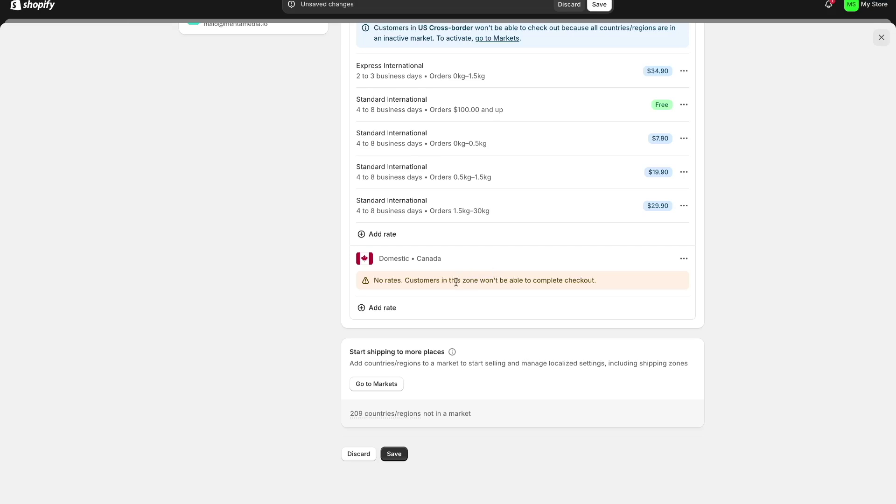
pyautogui.click(389, 310)
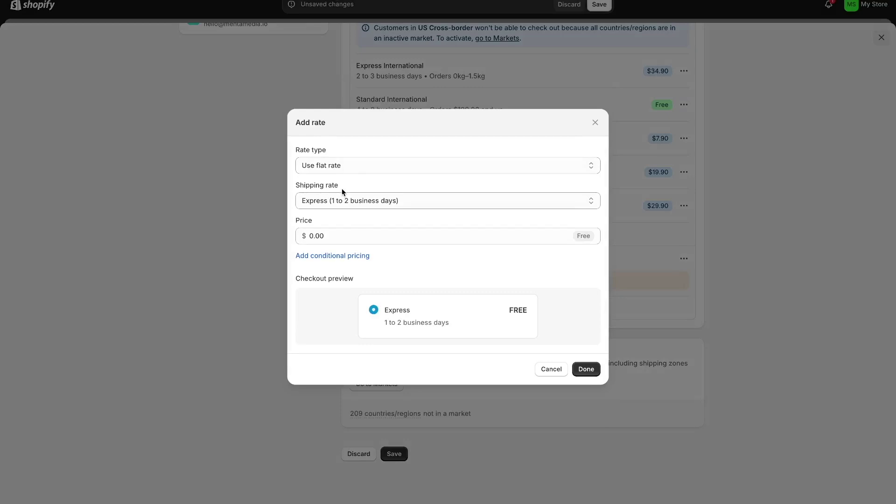
pyautogui.click(326, 170)
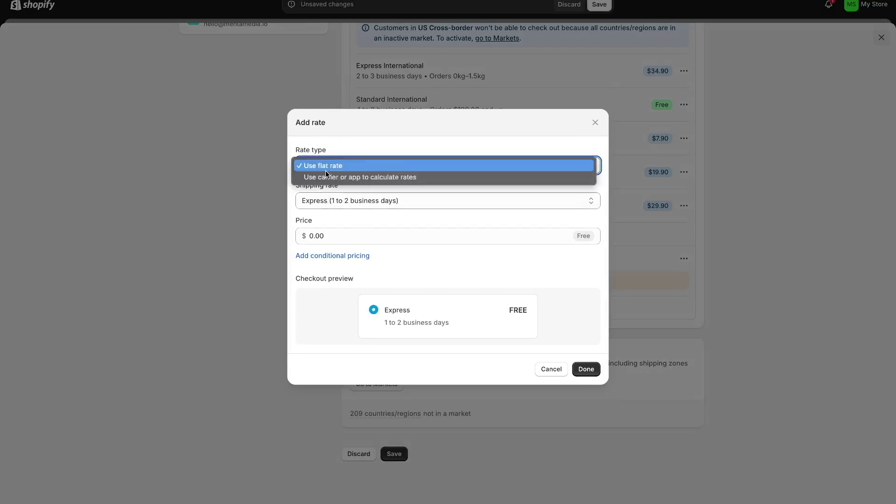
pyautogui.click(326, 170)
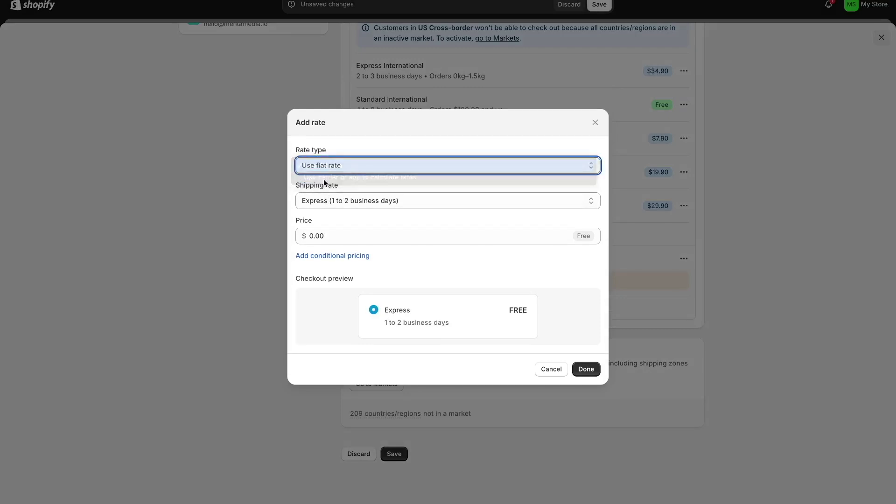
pyautogui.click(333, 232)
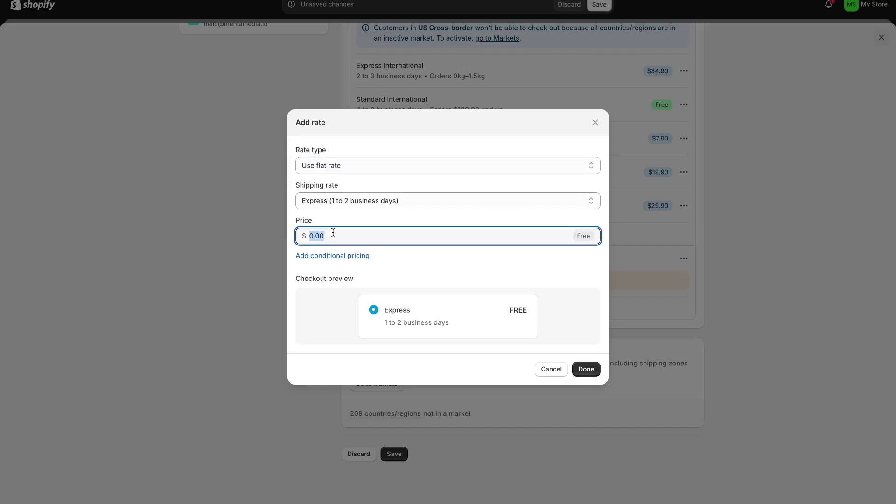
pyautogui.click(333, 256)
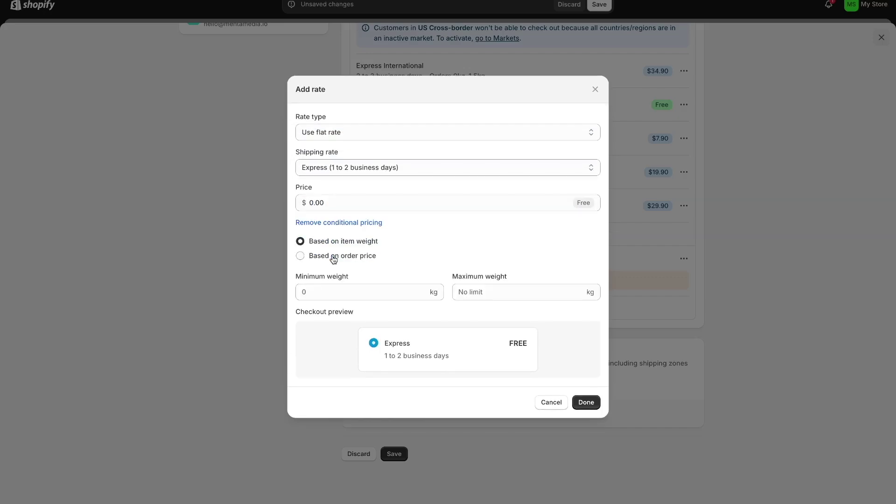
pyautogui.click(301, 256)
pyautogui.click(364, 297)
pyautogui.write('100')
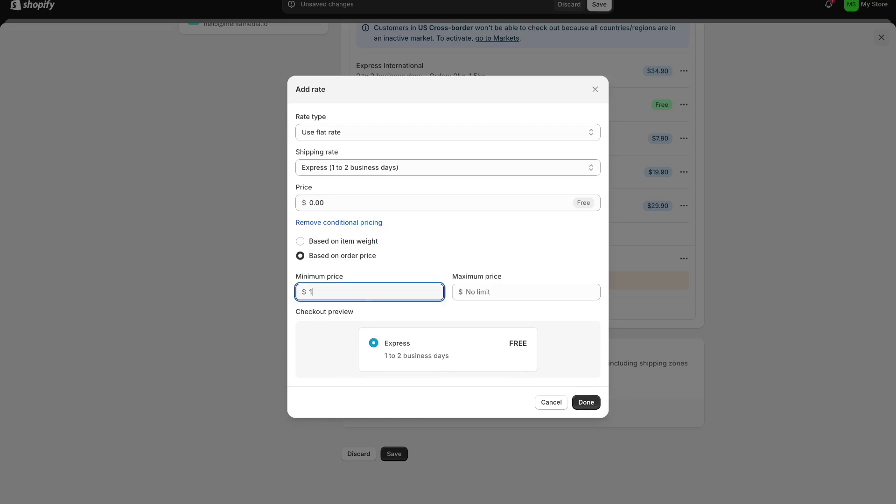
pyautogui.click(587, 405)
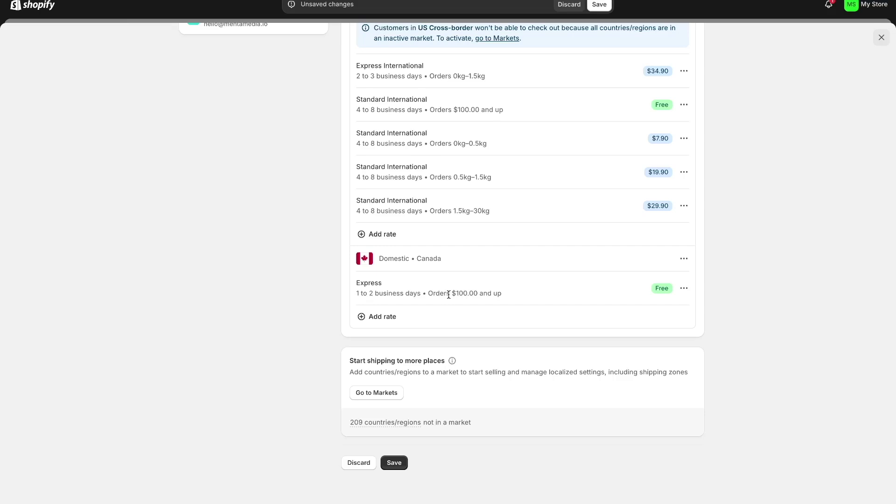
# Check the new rate in the general shipping profile and save the profile's changes
pyautogui.scroll(6, 448, 295)
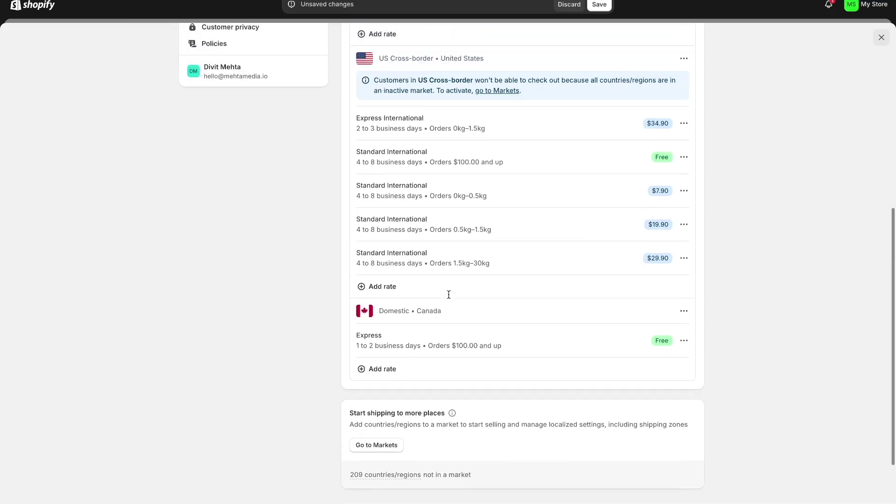
pyautogui.scroll(-5, 380, 199)
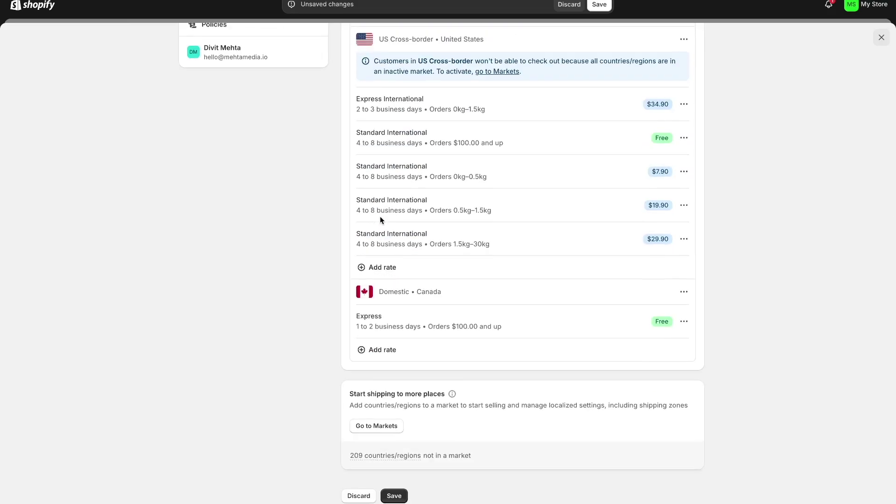
pyautogui.click(405, 495)
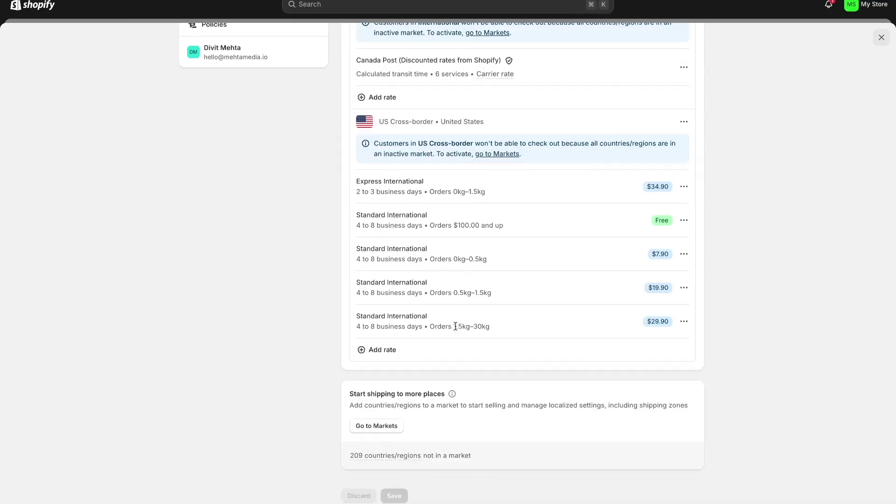
pyautogui.scroll(8, 456, 326)
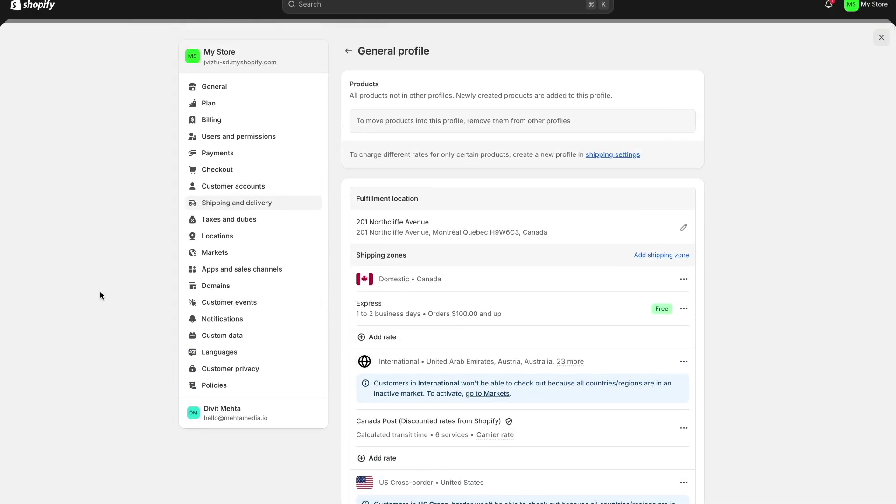
# Open the payment settings and start activating Shopify Payments to examine its account setup requirements
pyautogui.click(212, 155)
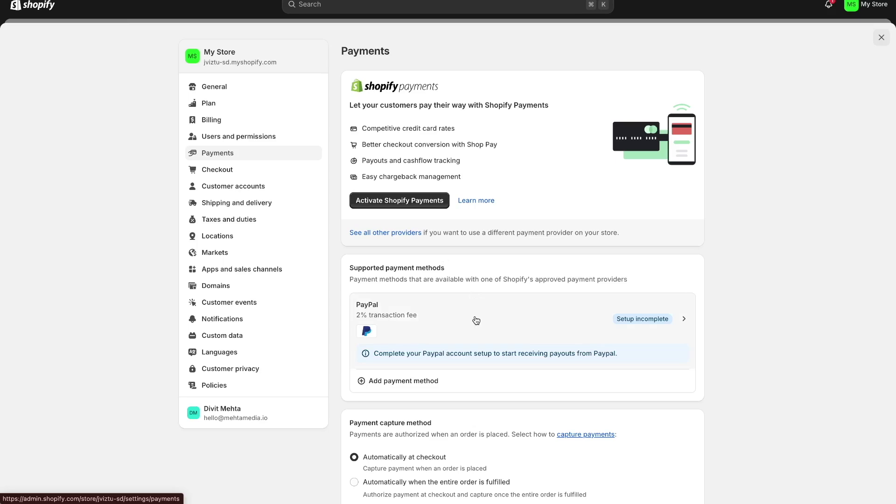
pyautogui.click(404, 201)
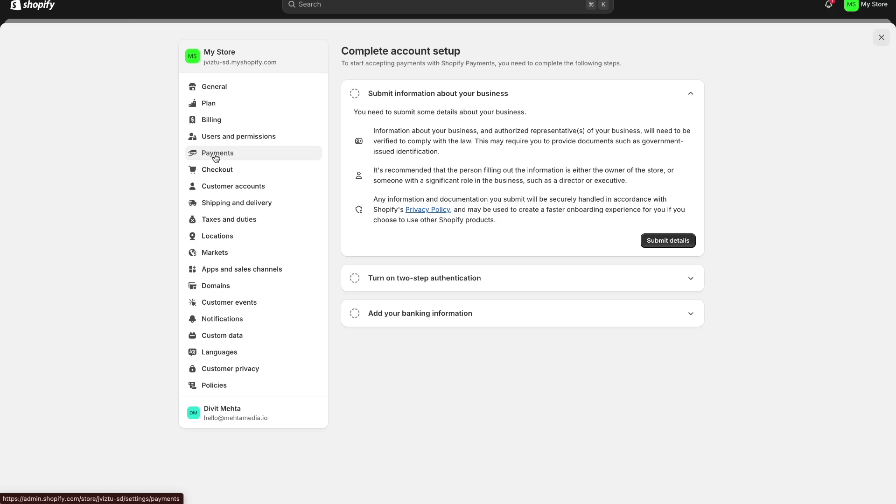
# Search for the new domain names celliniwatches and celliniwatches12 in the domain settings, and close the settings
pyautogui.click(217, 287)
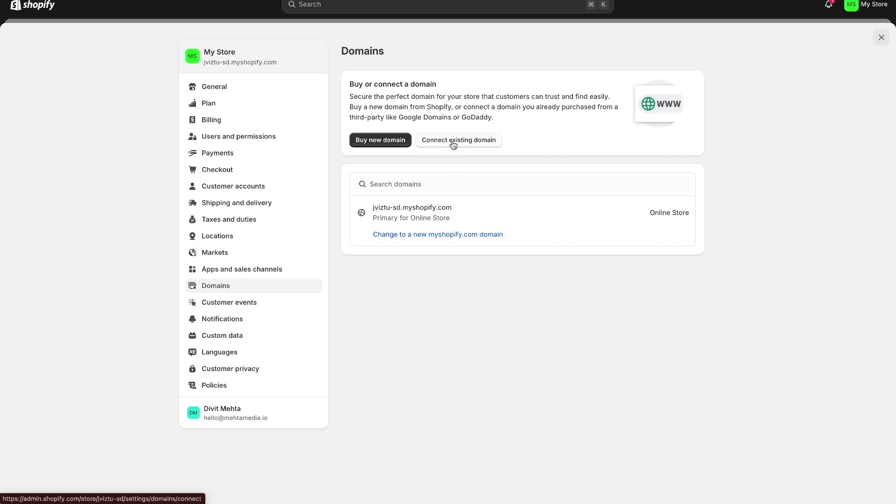
pyautogui.click(379, 142)
pyautogui.write('c')
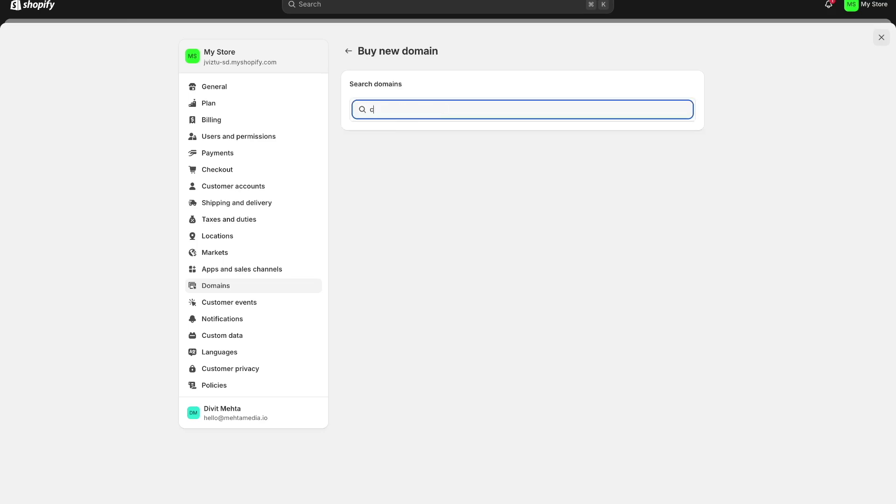
pyautogui.write('elliniwatches')
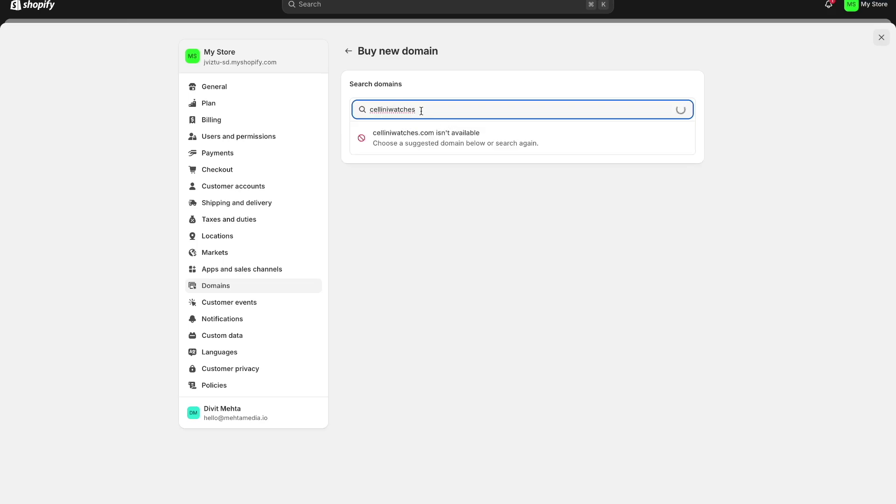
pyautogui.write('12')
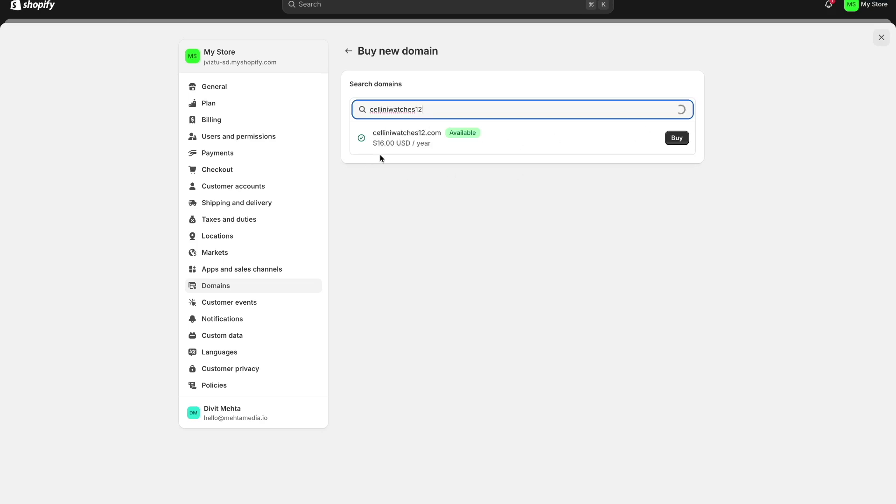
pyautogui.click(881, 38)
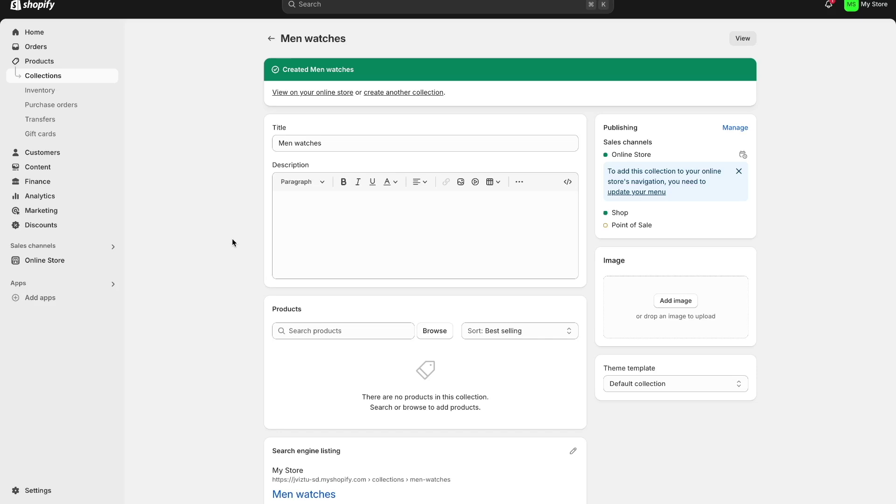
# Try moving Contact above Catalog and adding an About item in the store's main menu, and discard the changes
pyautogui.click(70, 270)
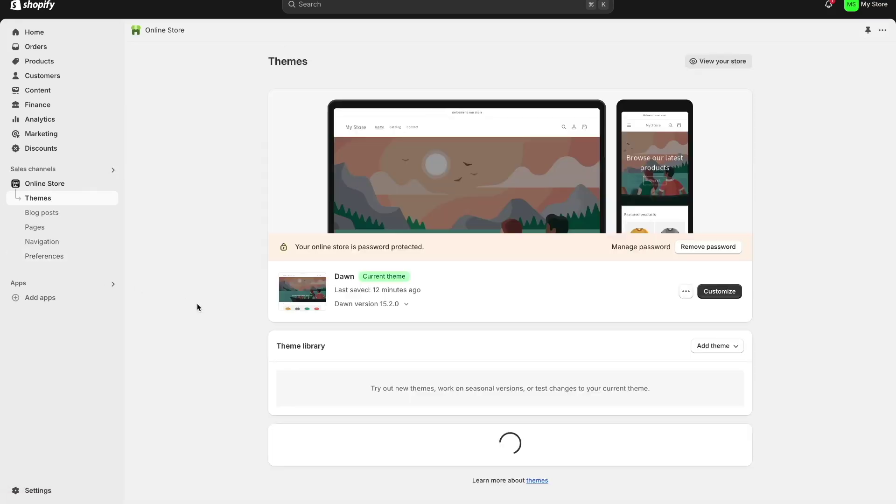
pyautogui.click(55, 244)
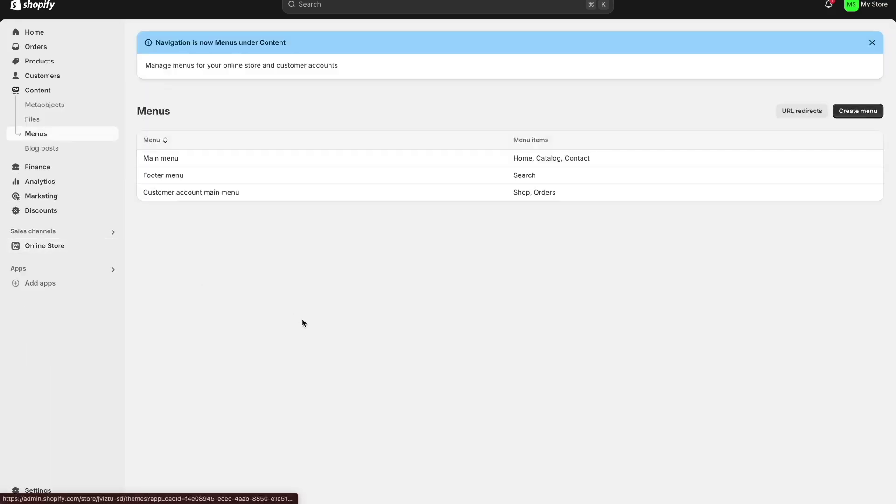
pyautogui.click(258, 165)
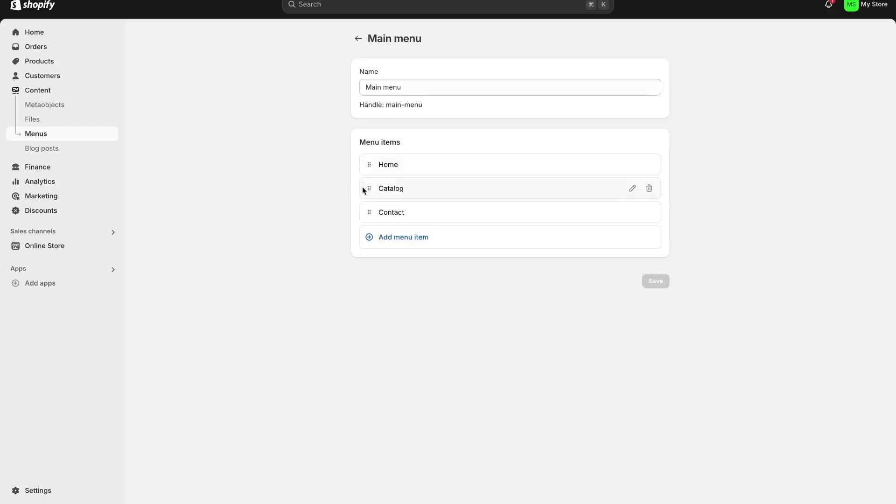
pyautogui.moveTo(367, 212); pyautogui.dragTo(366, 189)
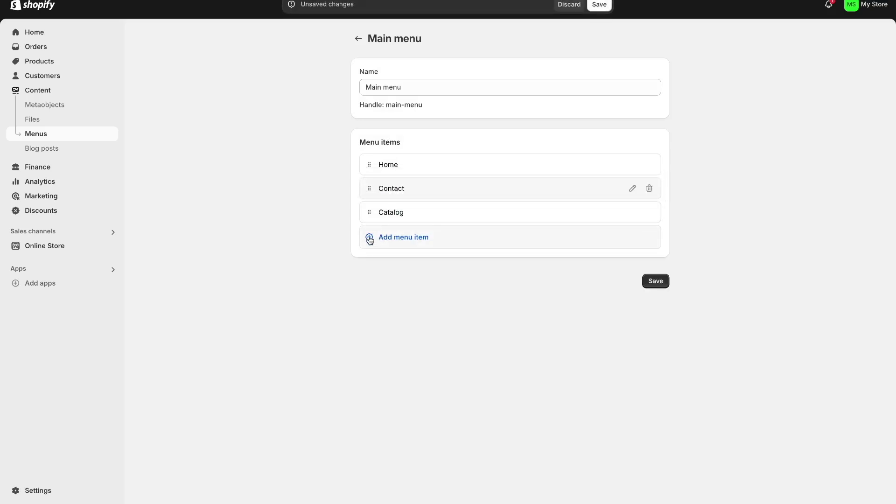
pyautogui.click(403, 237)
pyautogui.write('About')
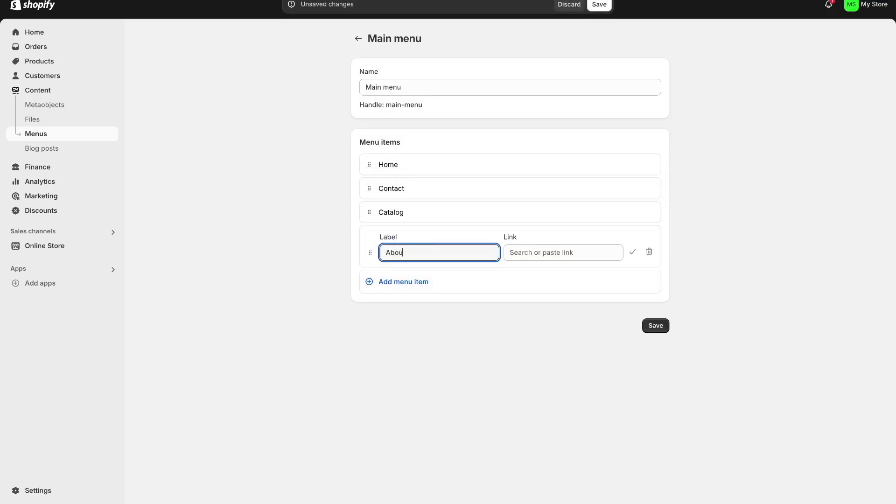
pyautogui.click(557, 253)
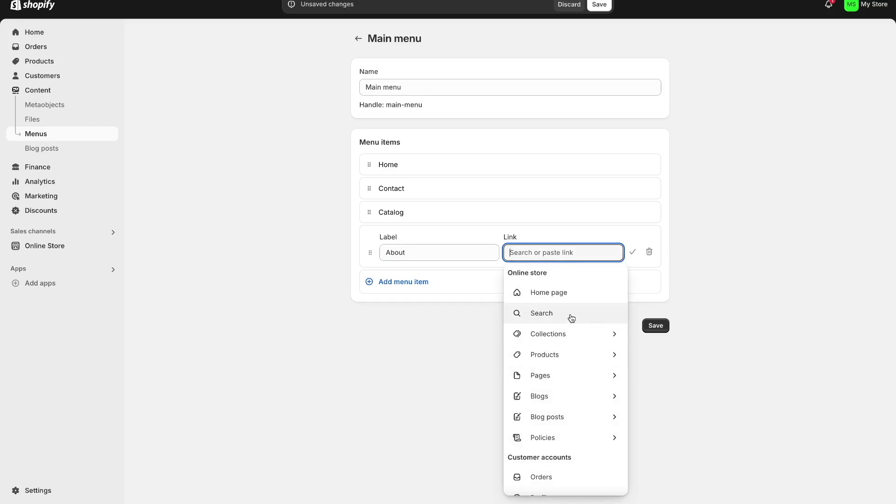
pyautogui.click(435, 376)
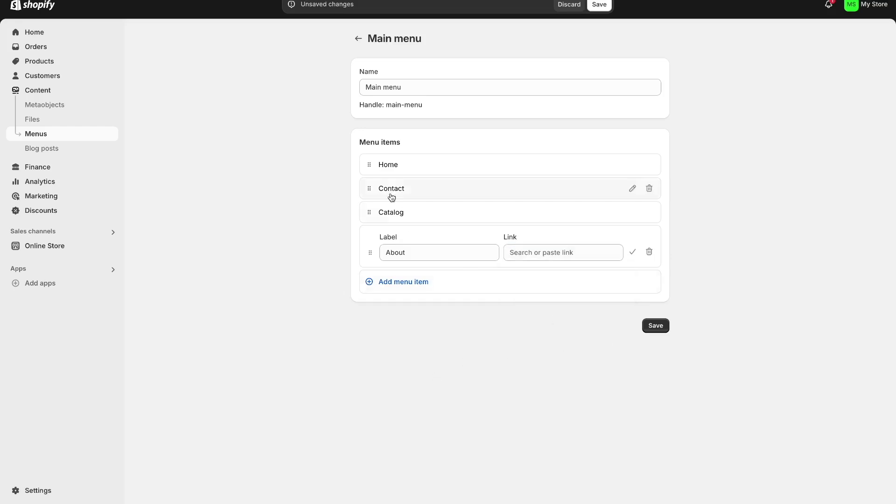
pyautogui.click(569, 4)
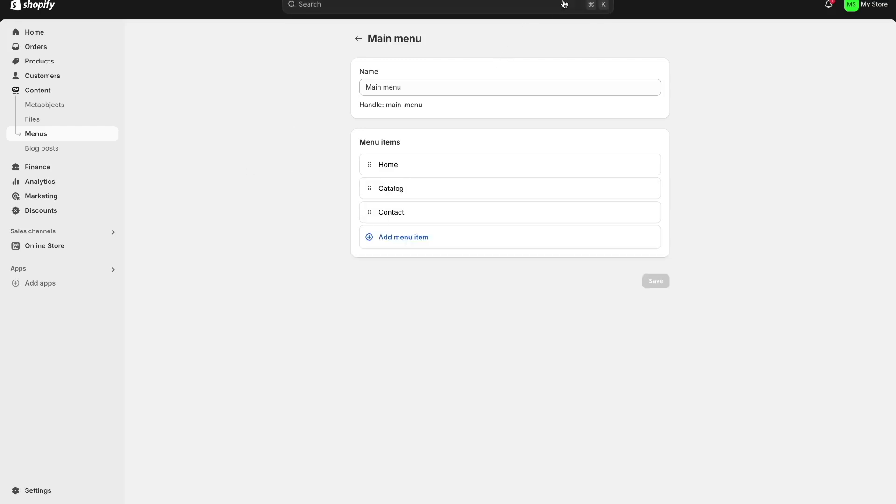
# Leave the main menu and look at the online store's pages list and the blank form for adding a page
pyautogui.click(358, 39)
pyautogui.click(161, 86)
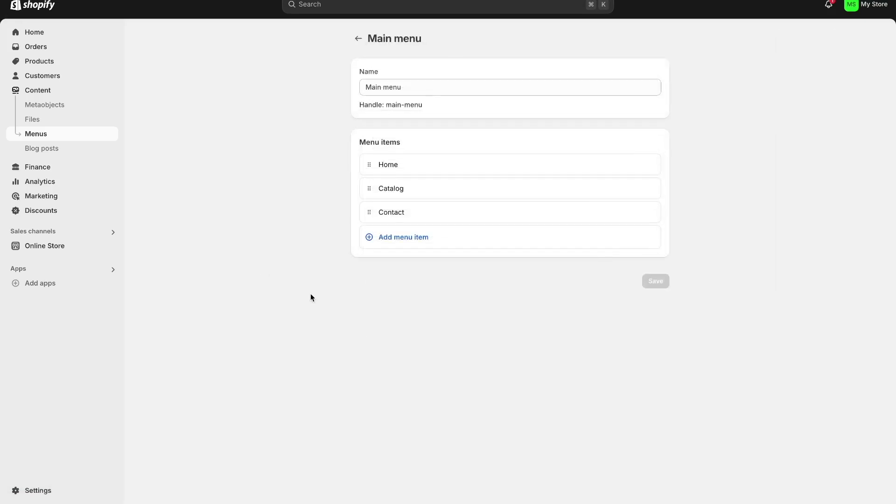
pyautogui.click(37, 246)
pyautogui.click(37, 229)
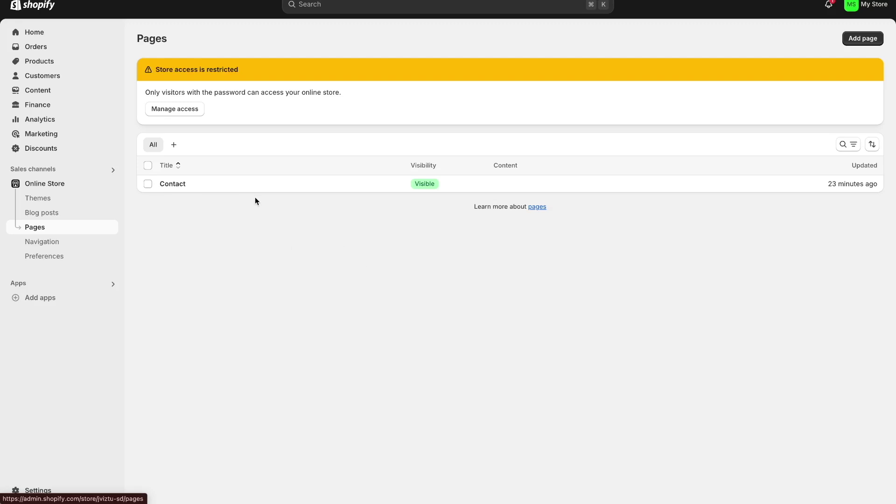
pyautogui.click(845, 39)
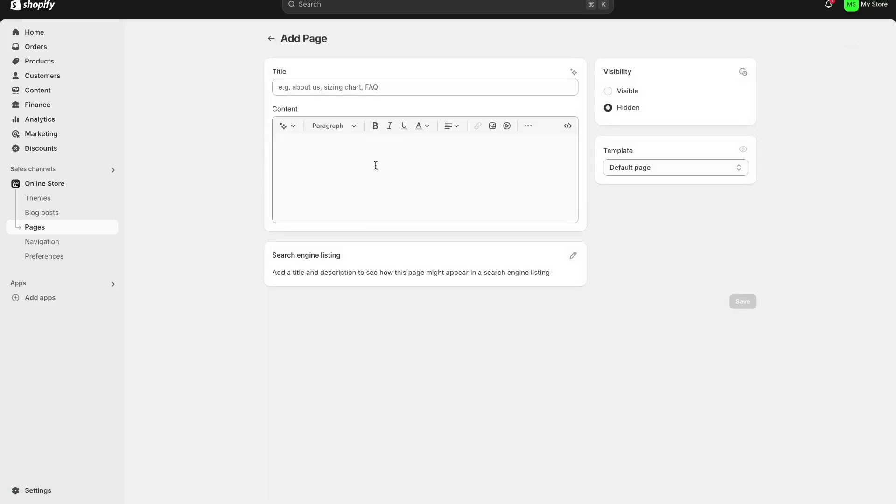
pyautogui.click(268, 38)
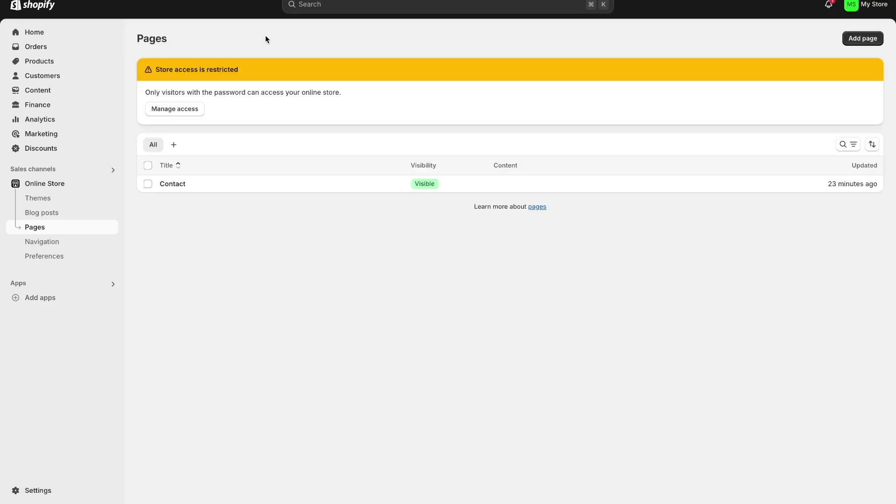
# Remove the password restriction for online store visitors and save the store preferences
pyautogui.click(191, 113)
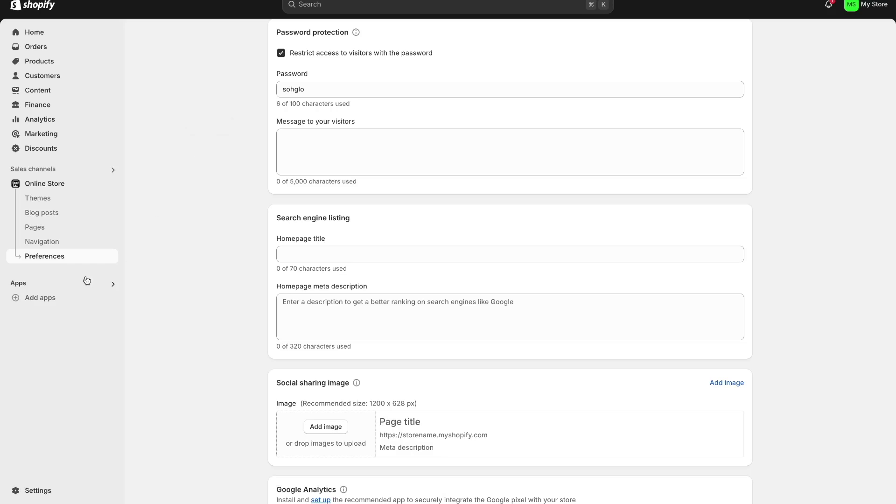
pyautogui.click(281, 52)
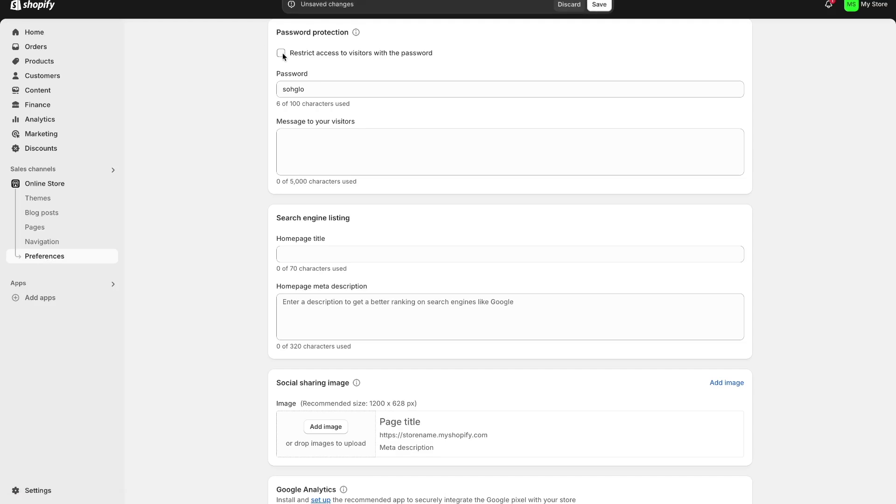
pyautogui.click(608, 5)
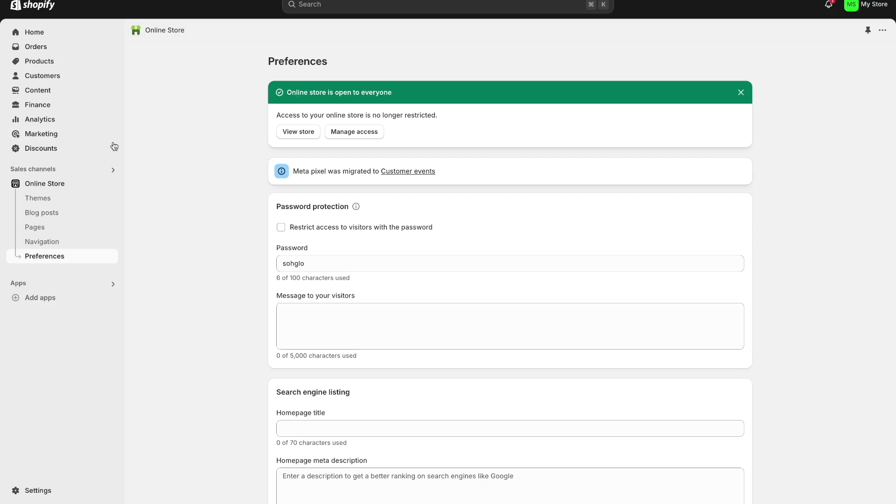
# Open the Dawn theme in the theme editor to examine the customized home page
pyautogui.click(42, 198)
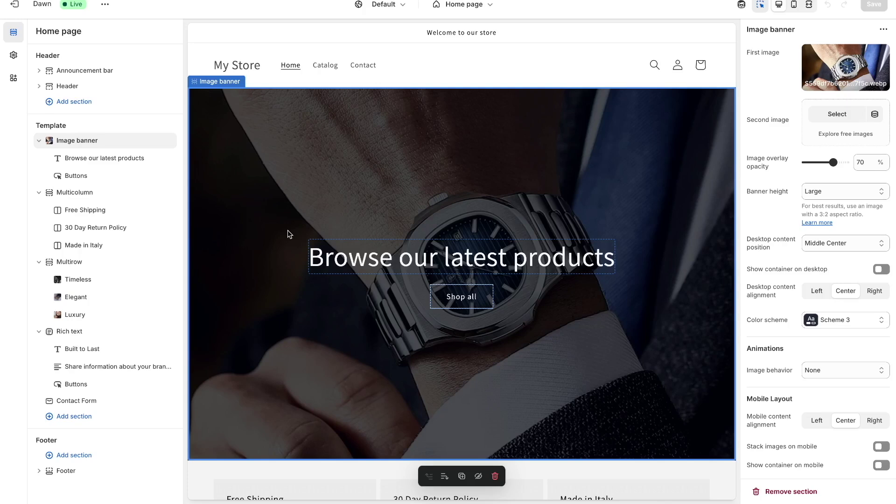
# Review the home page sections from the image banner through the contact form, and check the choices for adding another template section
pyautogui.scroll(-3, 287, 231)
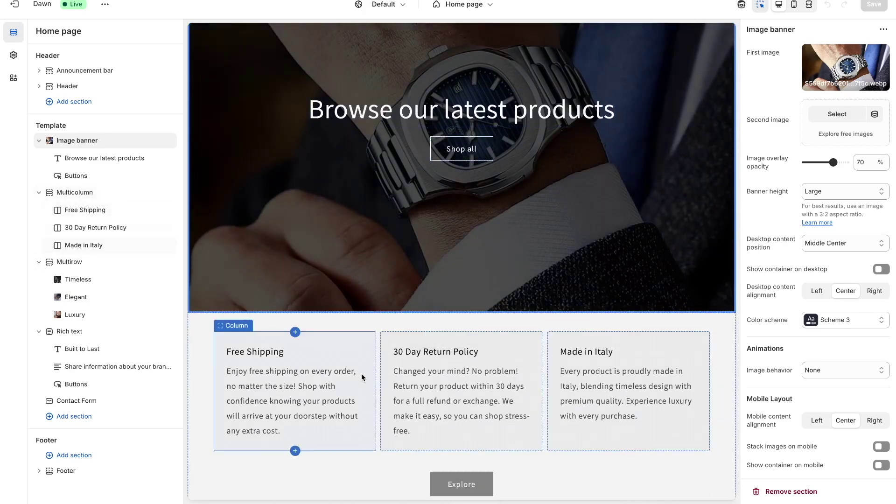
pyautogui.scroll(-6, 401, 379)
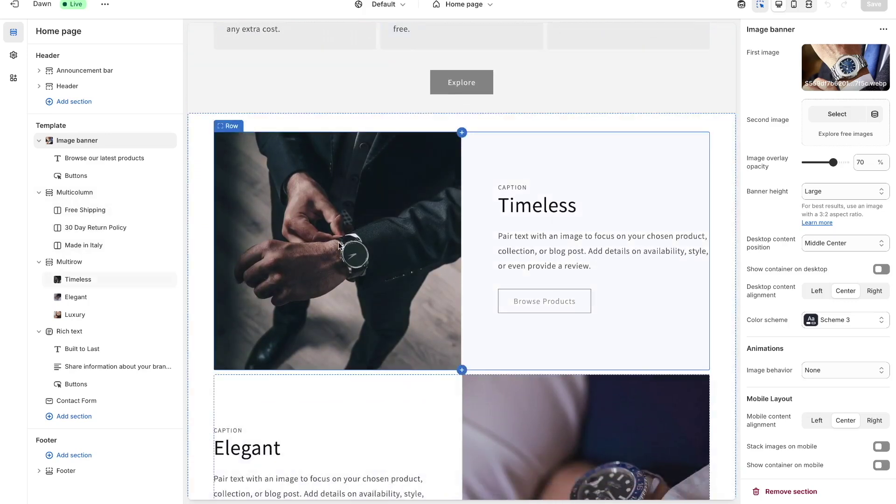
pyautogui.scroll(-6, 539, 402)
pyautogui.scroll(-6, 539, 400)
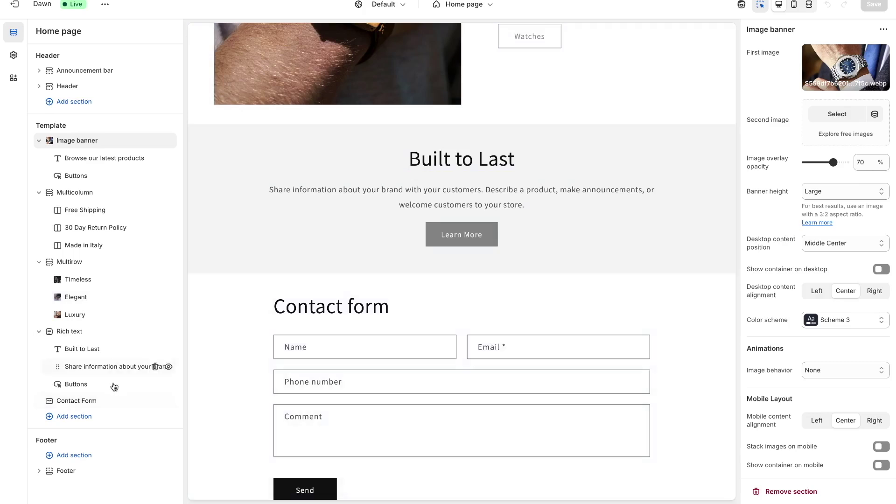
pyautogui.click(74, 416)
pyautogui.click(650, 242)
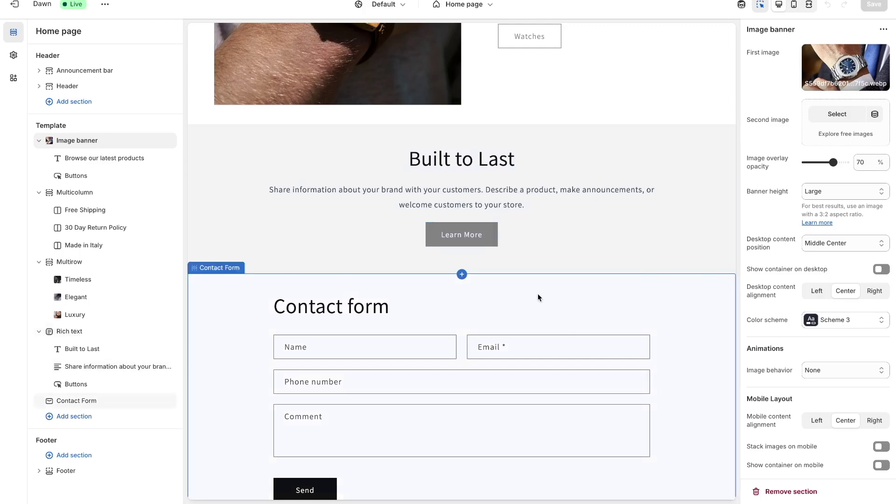
# Show the home page preview at full width and review its sections without the editing sidebars
pyautogui.click(809, 6)
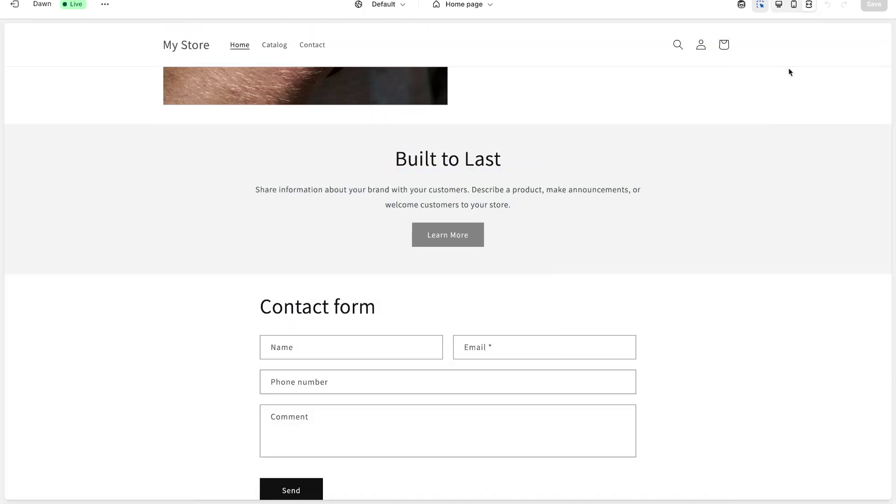
pyautogui.scroll(-20, 292, 141)
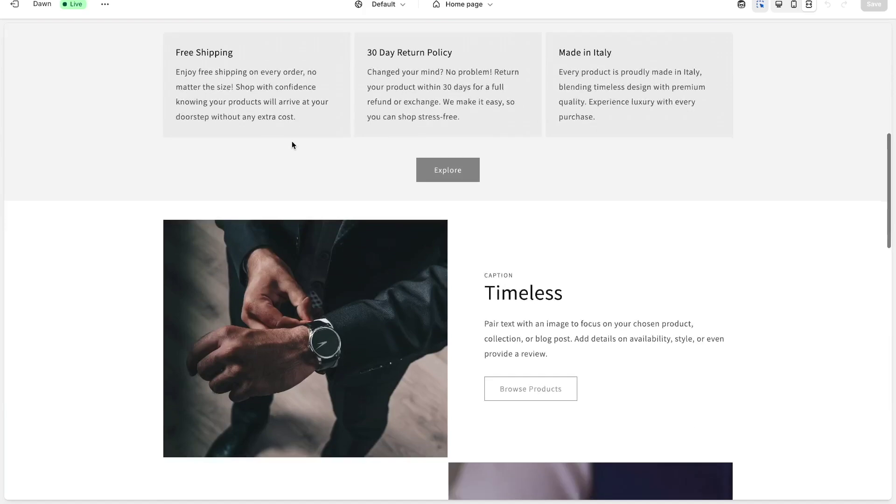
pyautogui.scroll(-1, 292, 141)
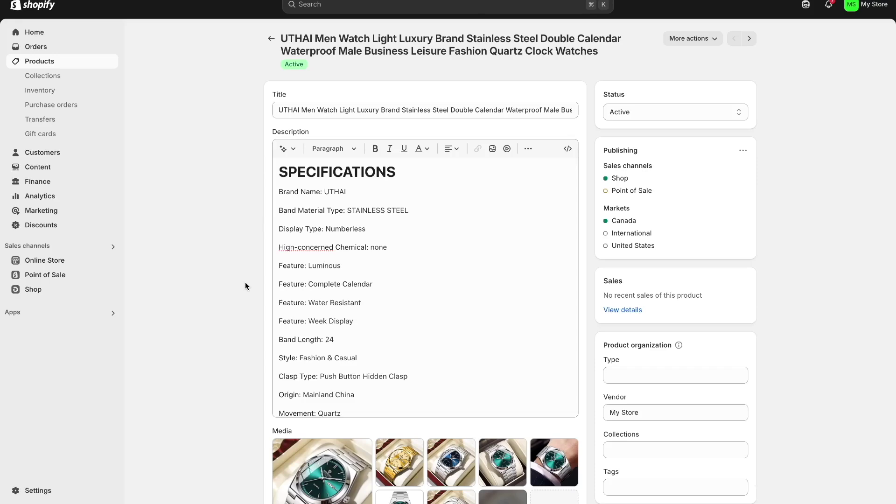
# Examine the UTHAI men's watch product page, including its description, media, color variants, prices and search engine listing
pyautogui.scroll(-3, 252, 336)
pyautogui.scroll(-7, 233, 303)
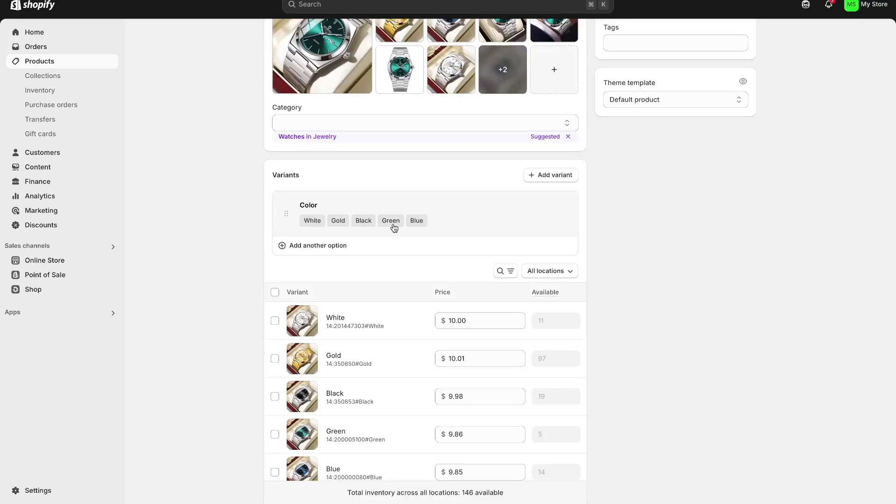
pyautogui.scroll(-1, 294, 364)
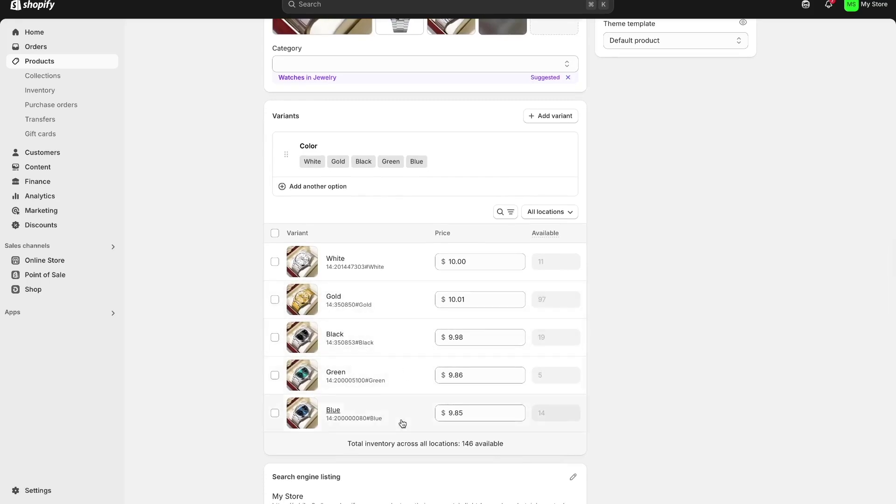
pyautogui.scroll(-4, 402, 424)
pyautogui.scroll(3, 402, 424)
pyautogui.scroll(12, 401, 419)
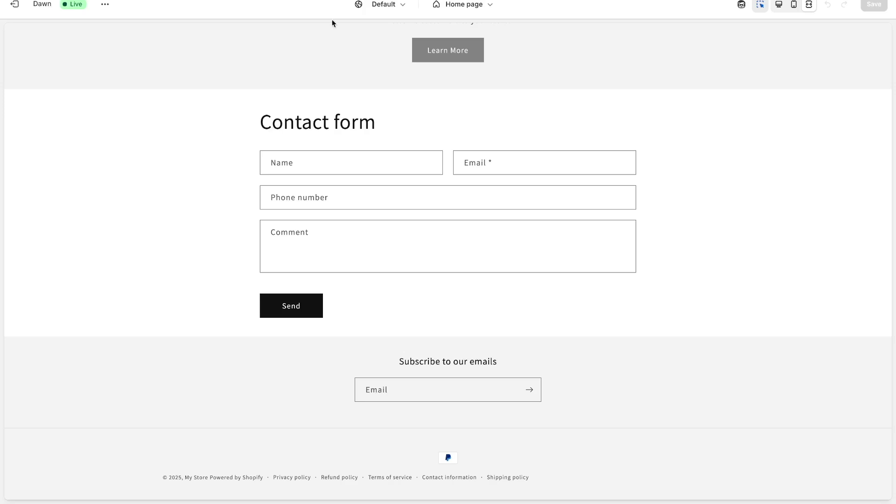
# Return to the full-width Dawn home page preview and review it from the footer back to the image banner
pyautogui.scroll(15, 345, 123)
pyautogui.scroll(10, 345, 123)
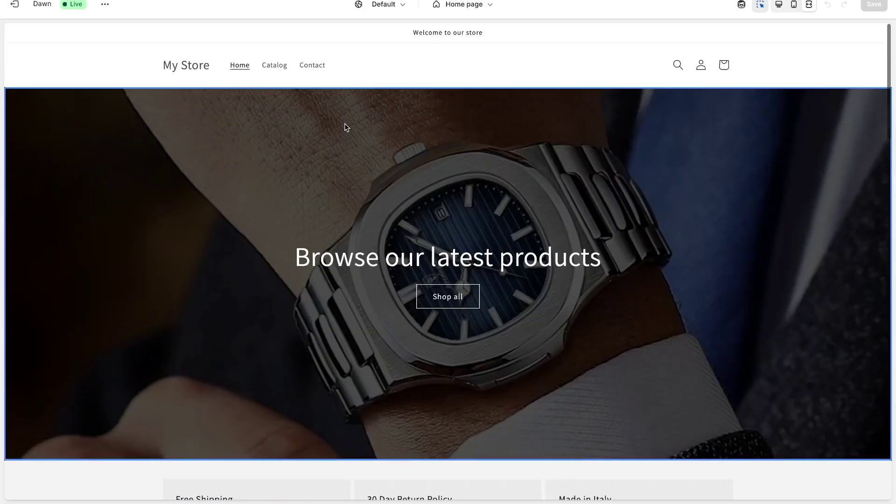